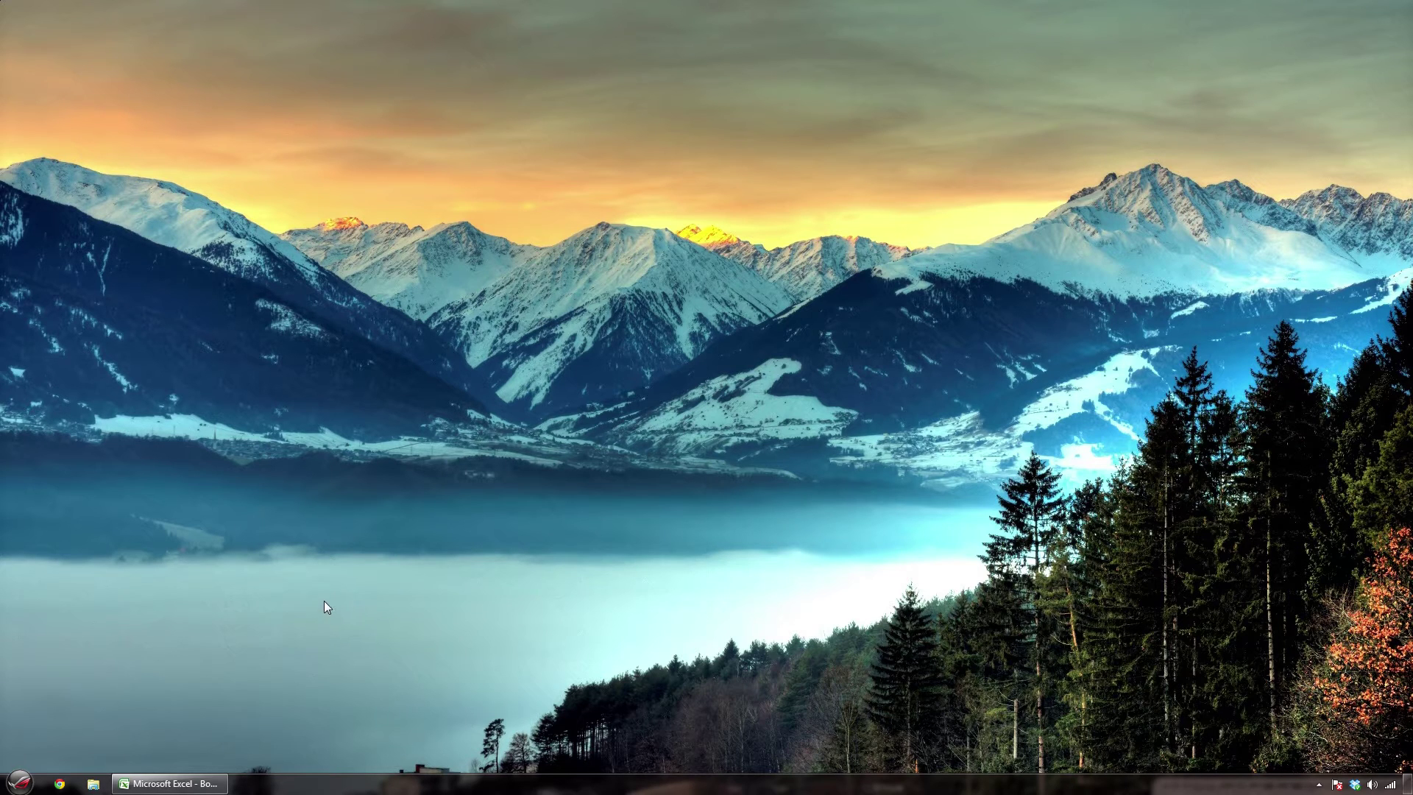
# Restore the Book1 Excel workbook showing the FAT32, NTFS and Mac OS Extended compatibility chart
pyautogui.click(169, 783)
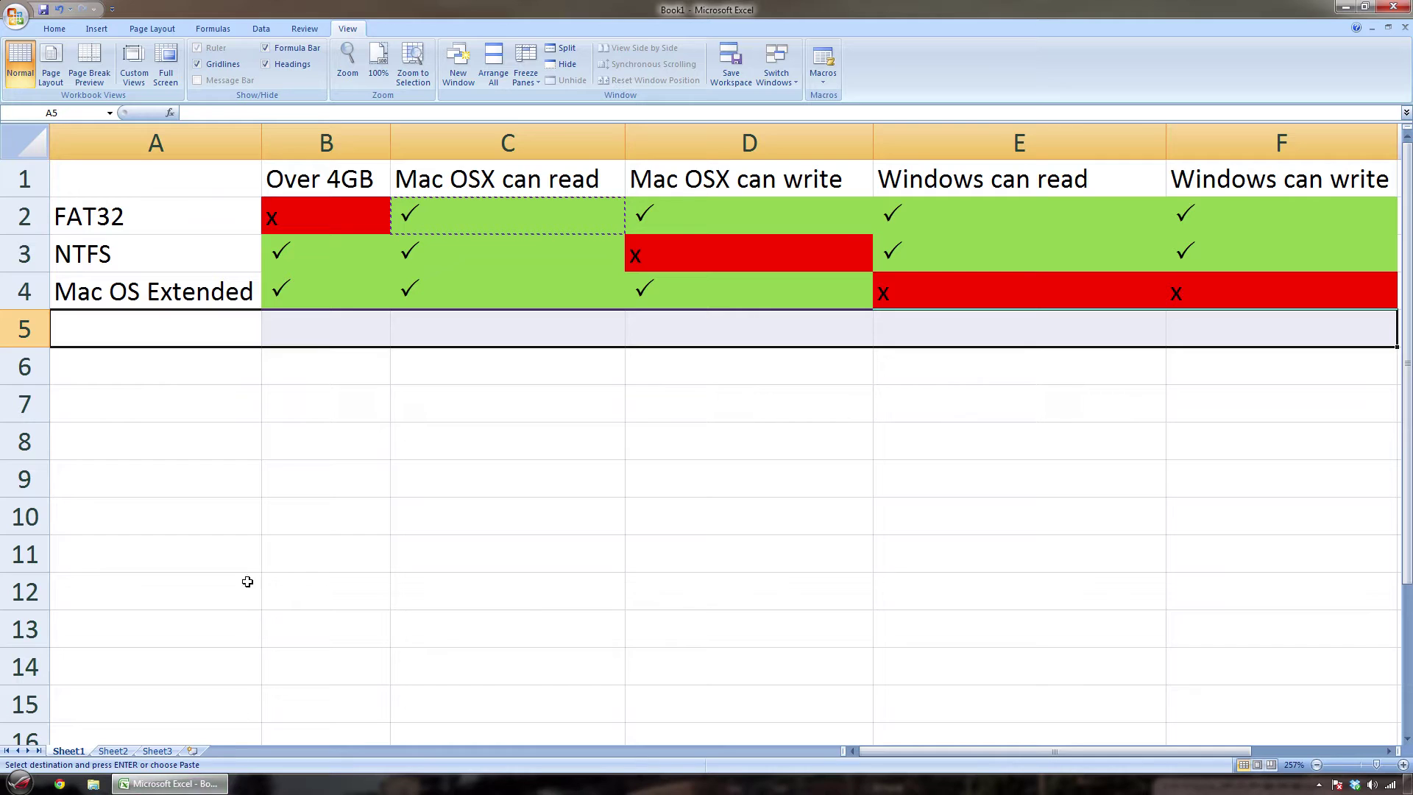
pyautogui.click(174, 214)
pyautogui.click(145, 263)
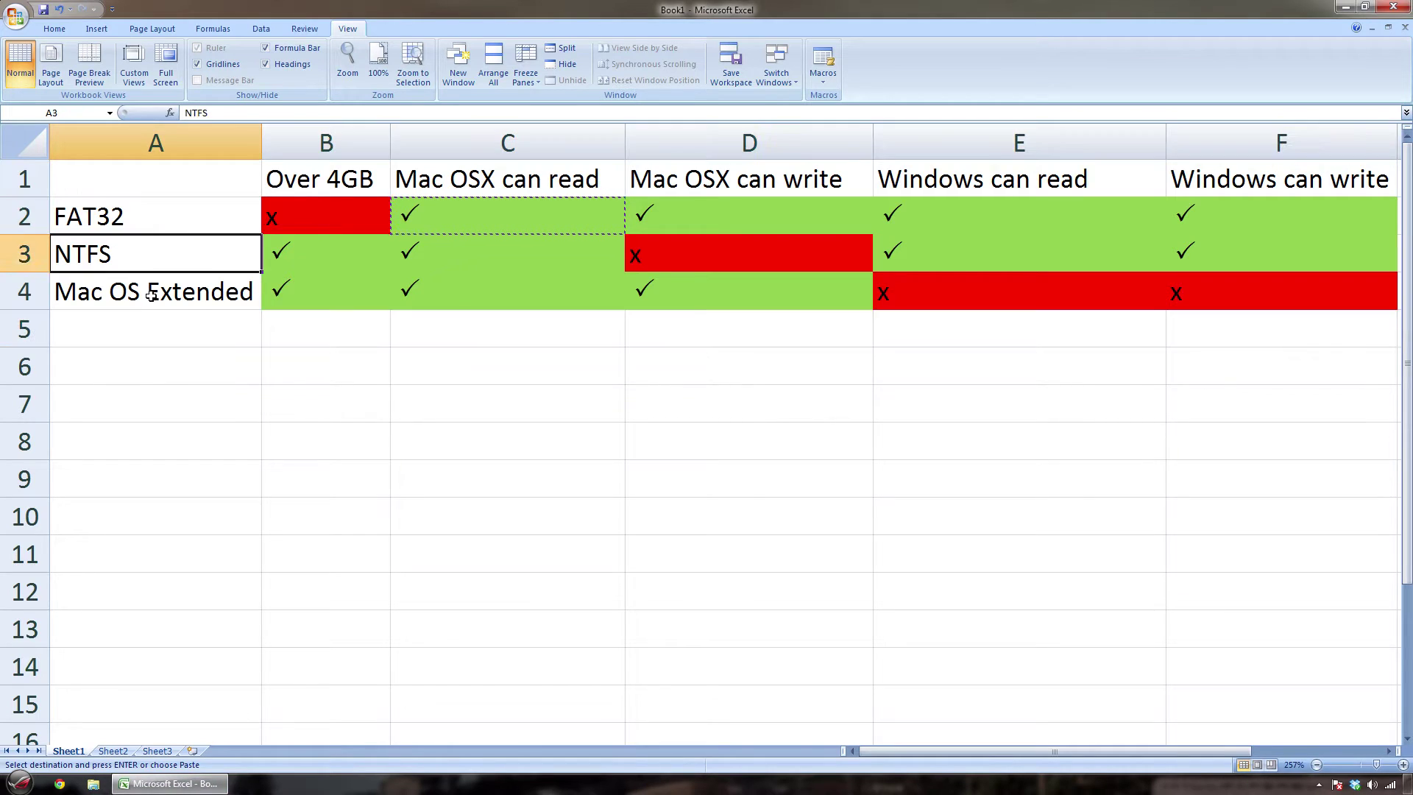
pyautogui.click(151, 294)
pyautogui.click(142, 219)
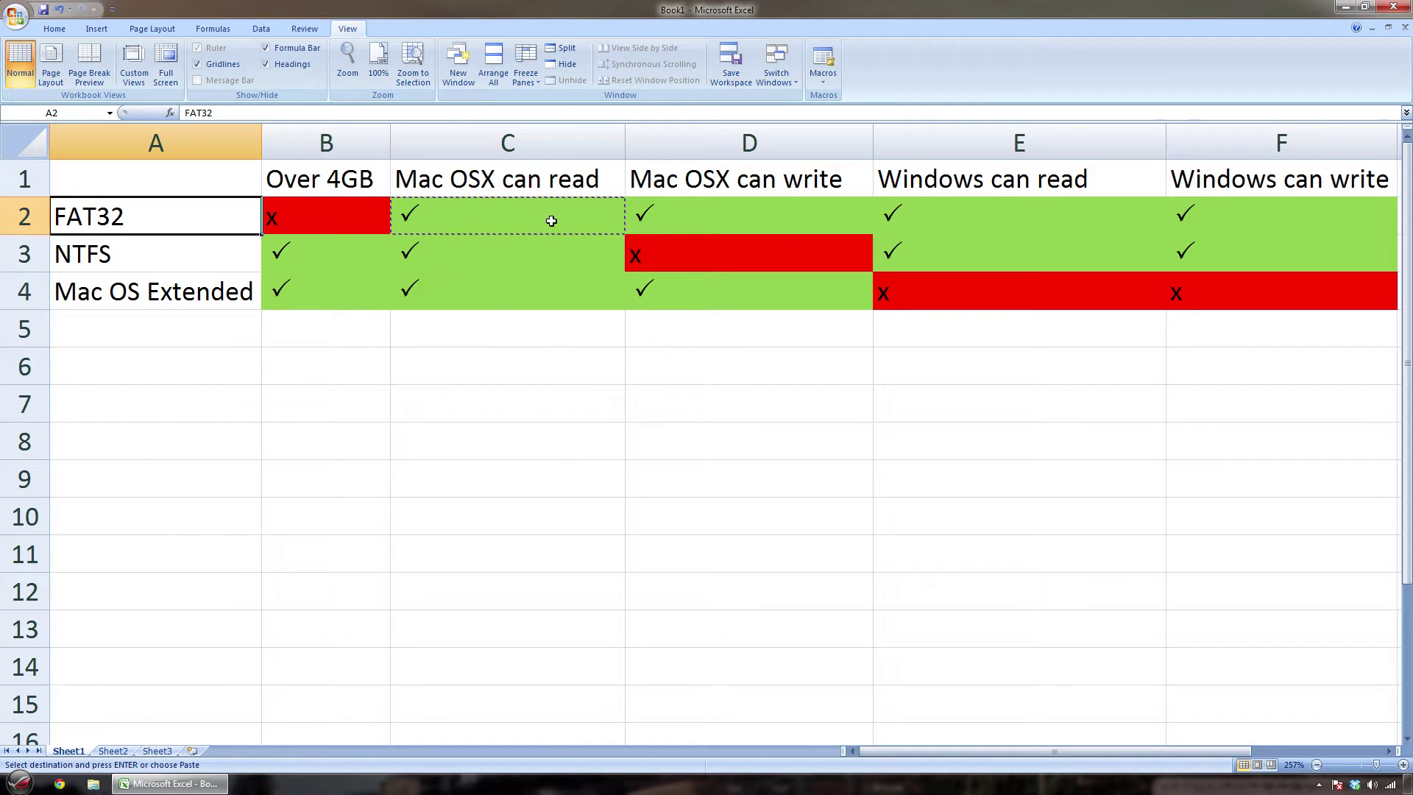
pyautogui.click(524, 180)
pyautogui.click(803, 181)
pyautogui.click(948, 179)
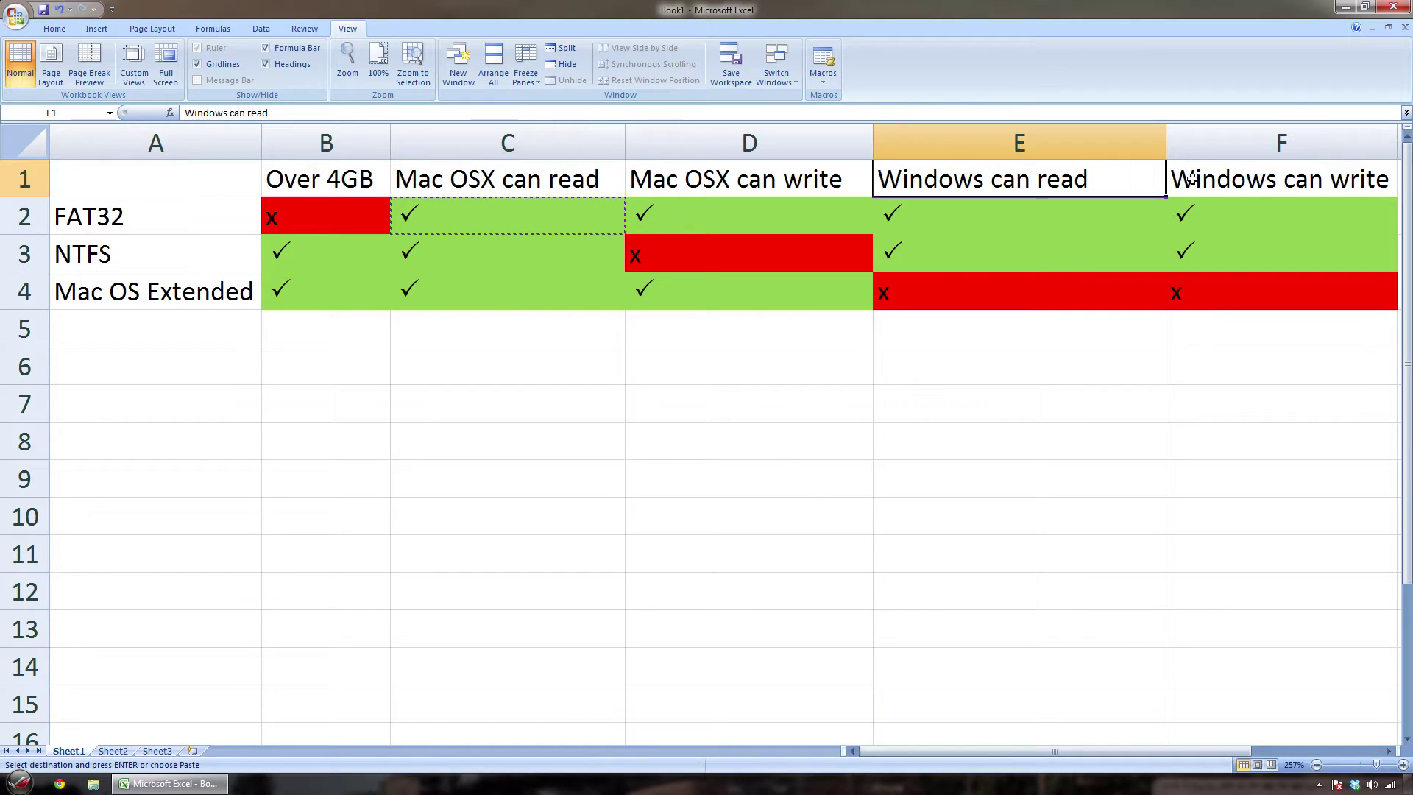
pyautogui.click(1186, 182)
pyautogui.click(335, 219)
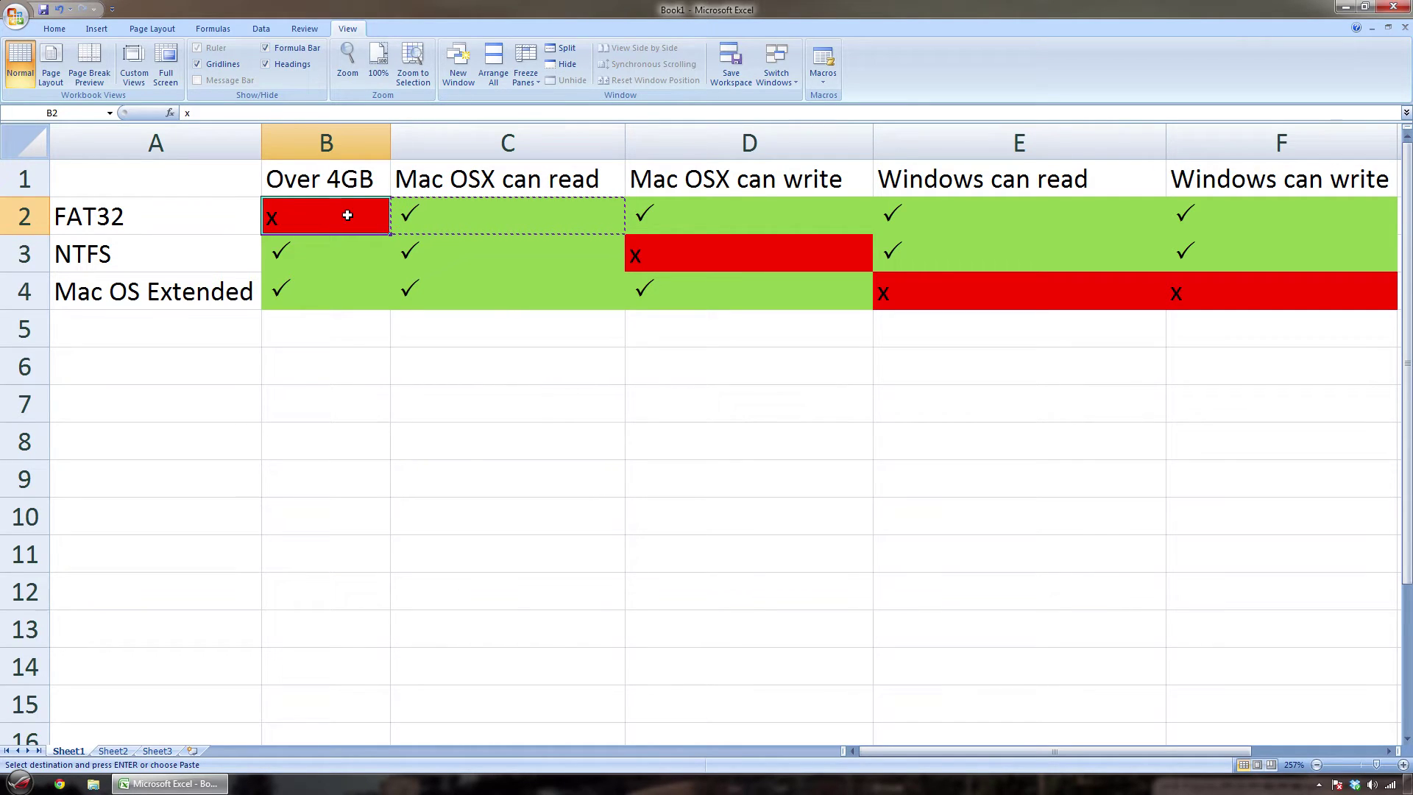
# Highlight the Over 4GB column and the Mac OS Extended row's read and write results
pyautogui.click(322, 189)
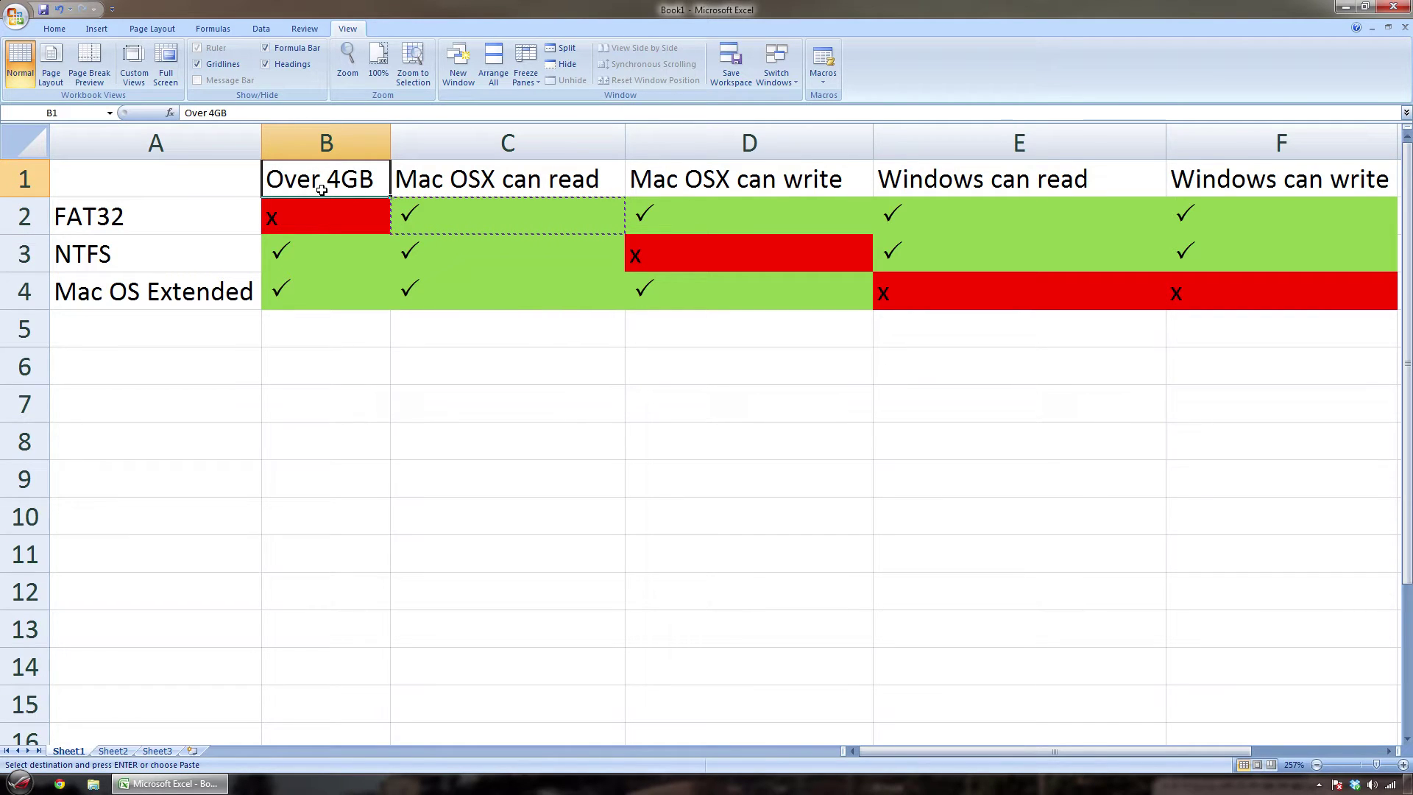
pyautogui.click(127, 293)
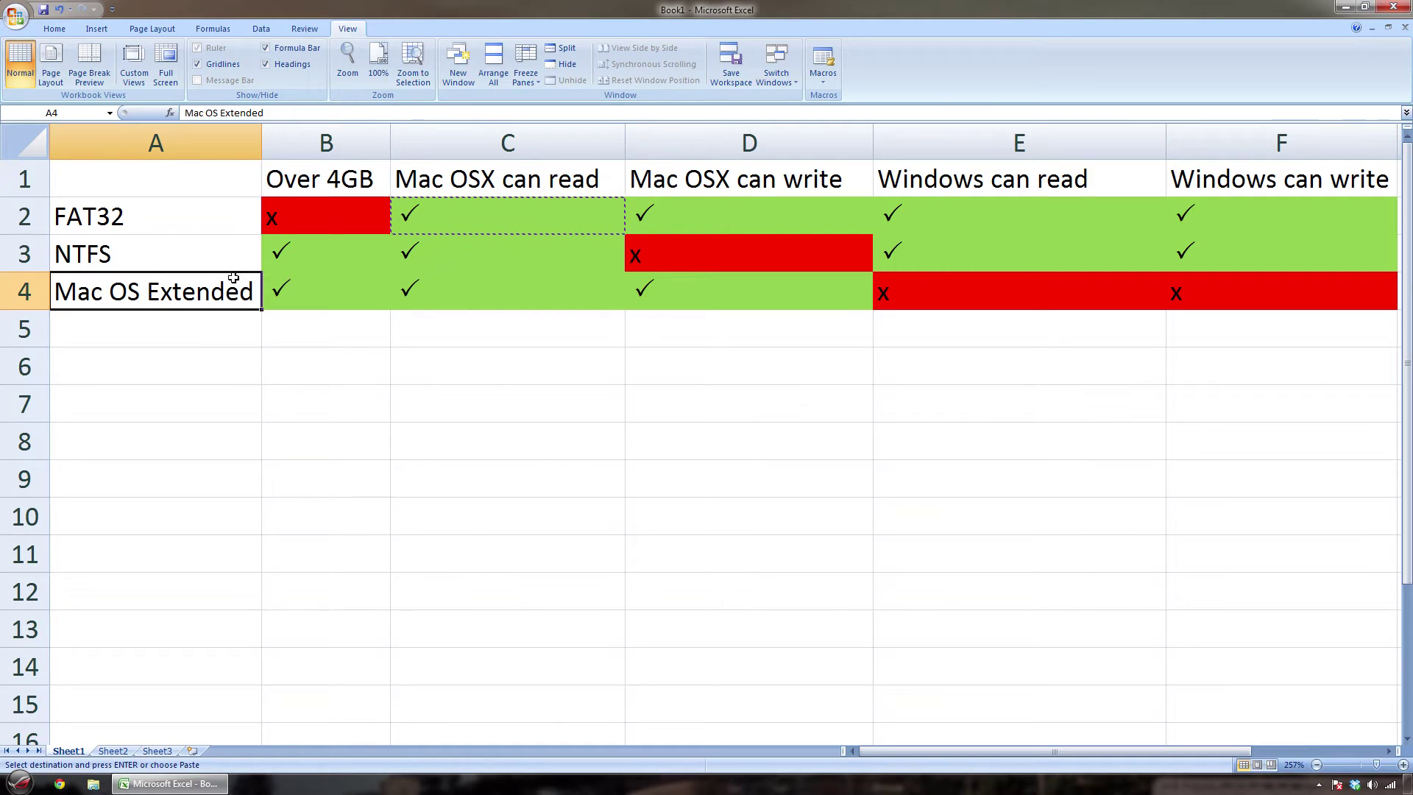
pyautogui.click(900, 293)
pyautogui.click(1222, 294)
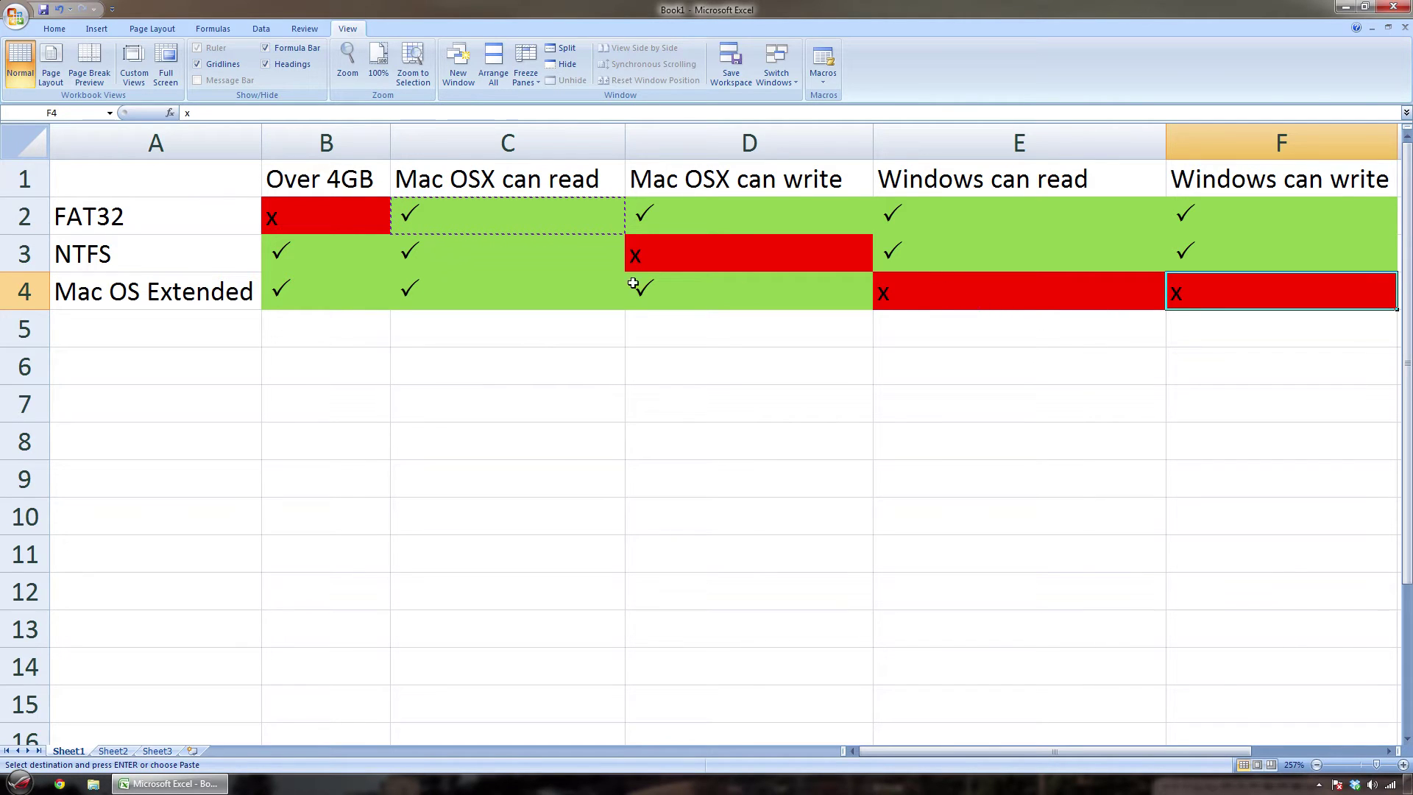
pyautogui.moveTo(366, 298); pyautogui.dragTo(1322, 292)
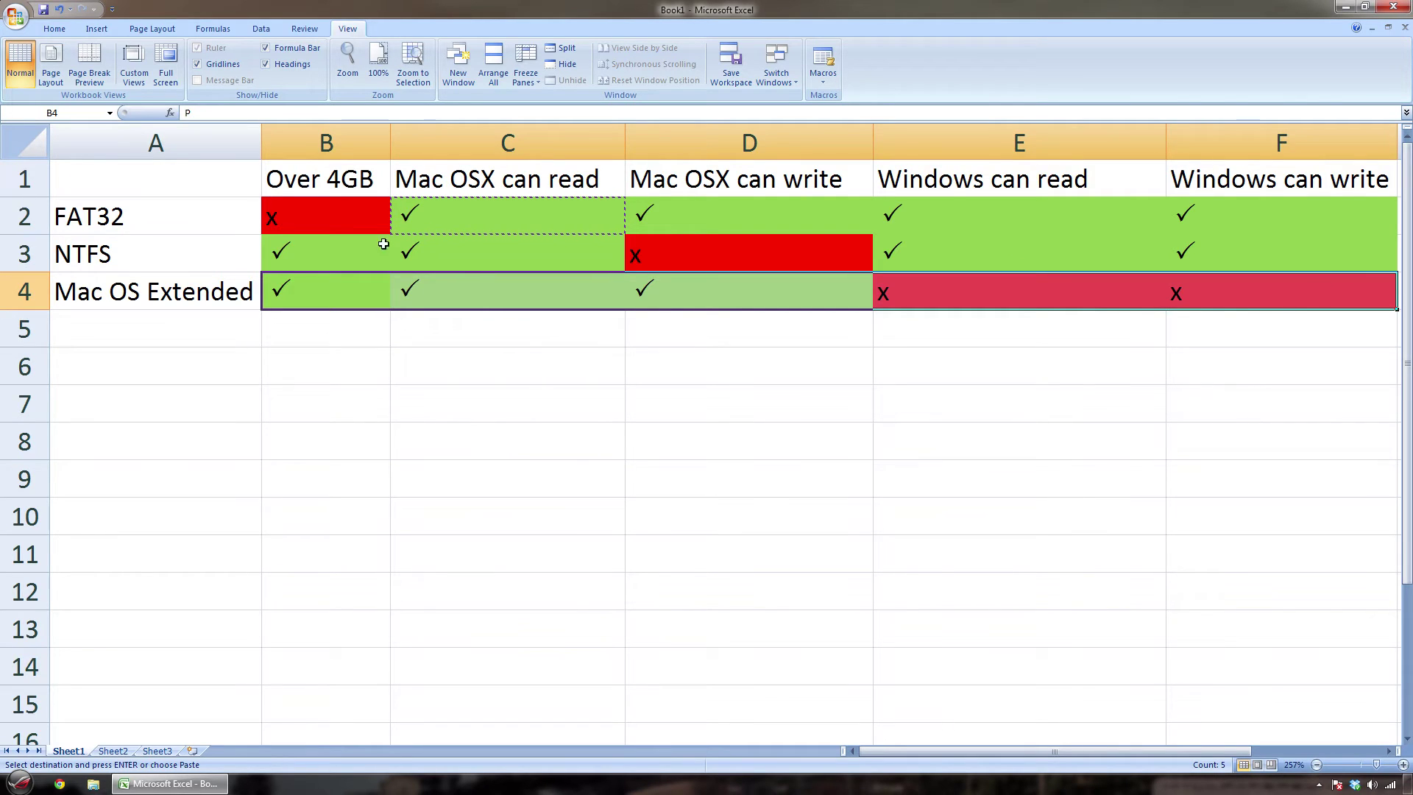
# Highlight the NTFS row, showing Mac OS X can read but not write NTFS
pyautogui.moveTo(385, 243); pyautogui.dragTo(1299, 265)
pyautogui.click(708, 284)
pyautogui.click(687, 262)
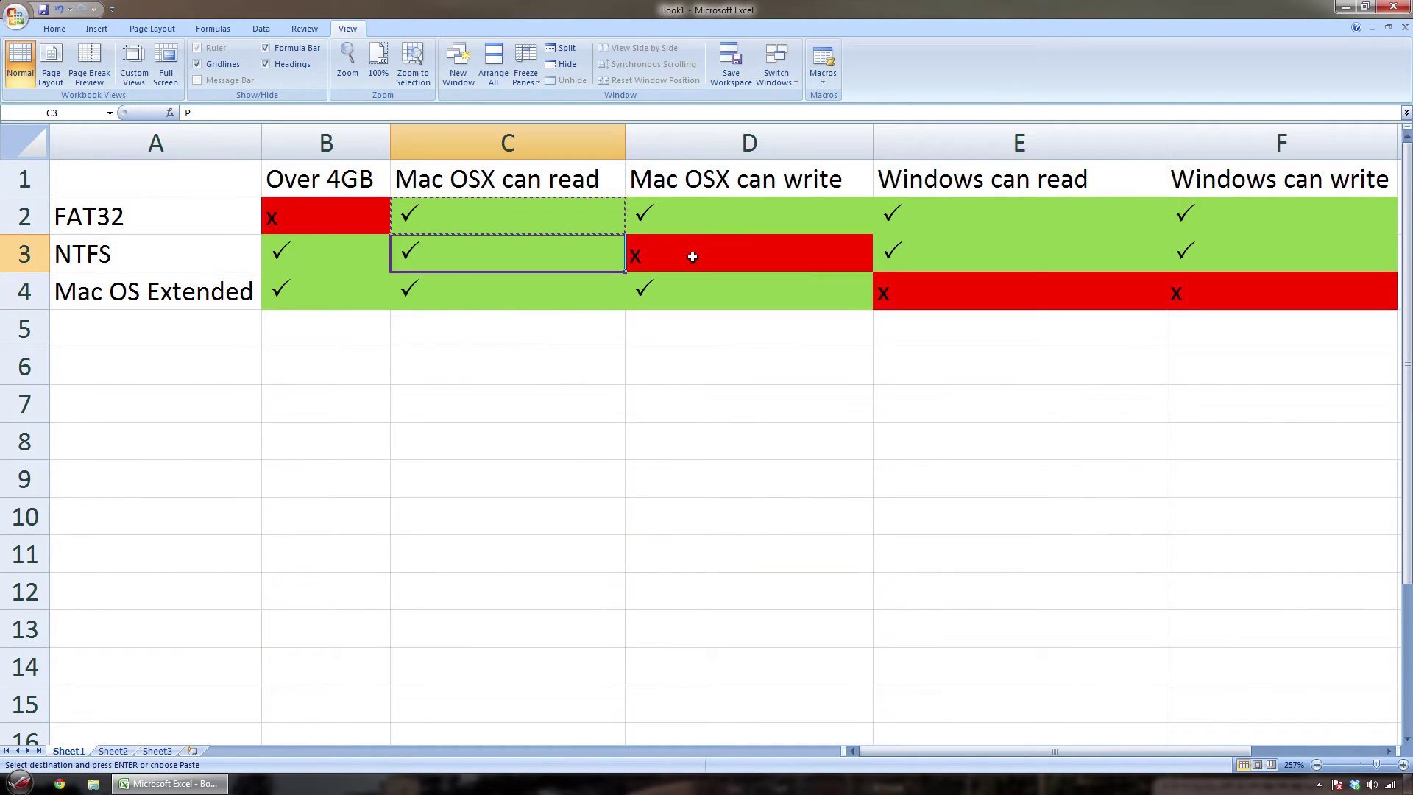
pyautogui.click(108, 265)
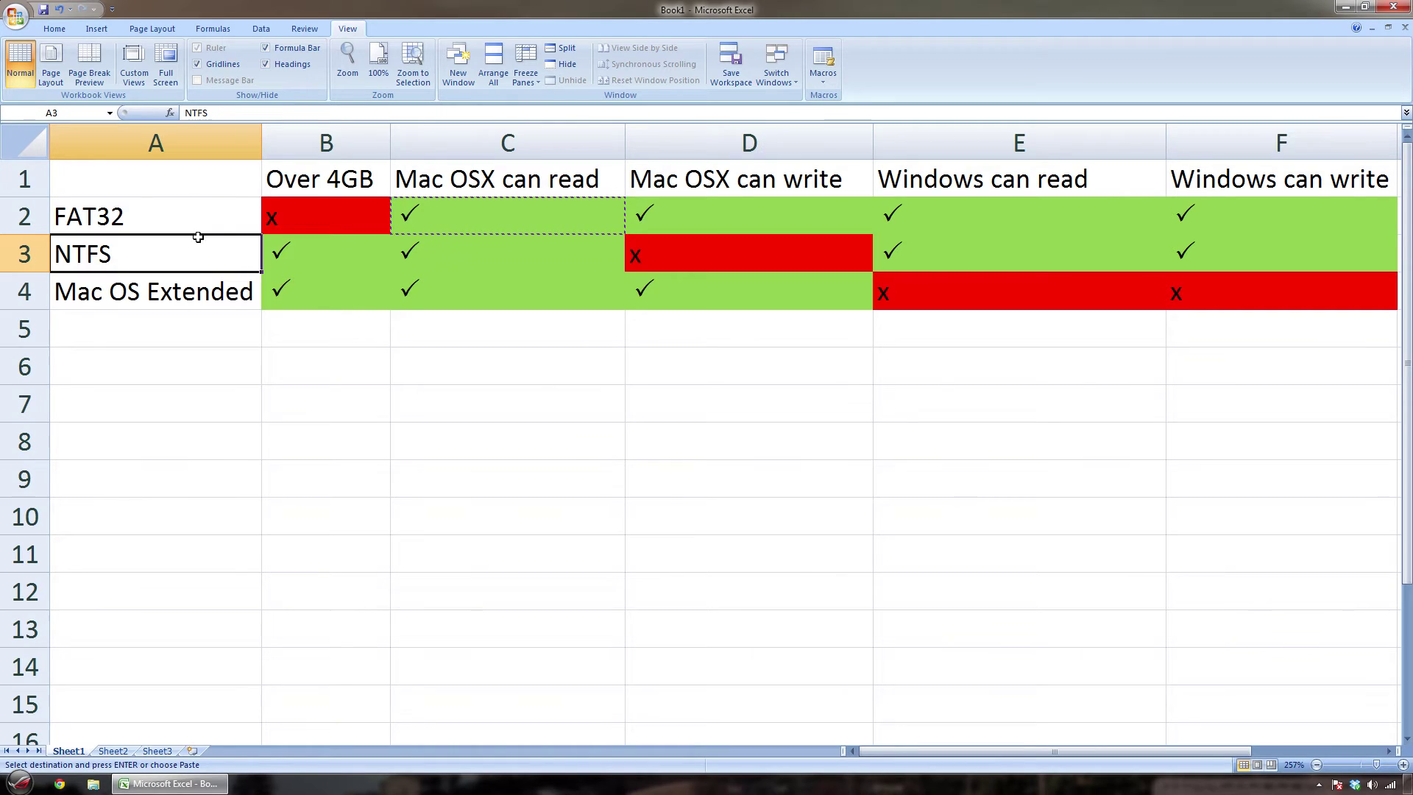
pyautogui.click(713, 257)
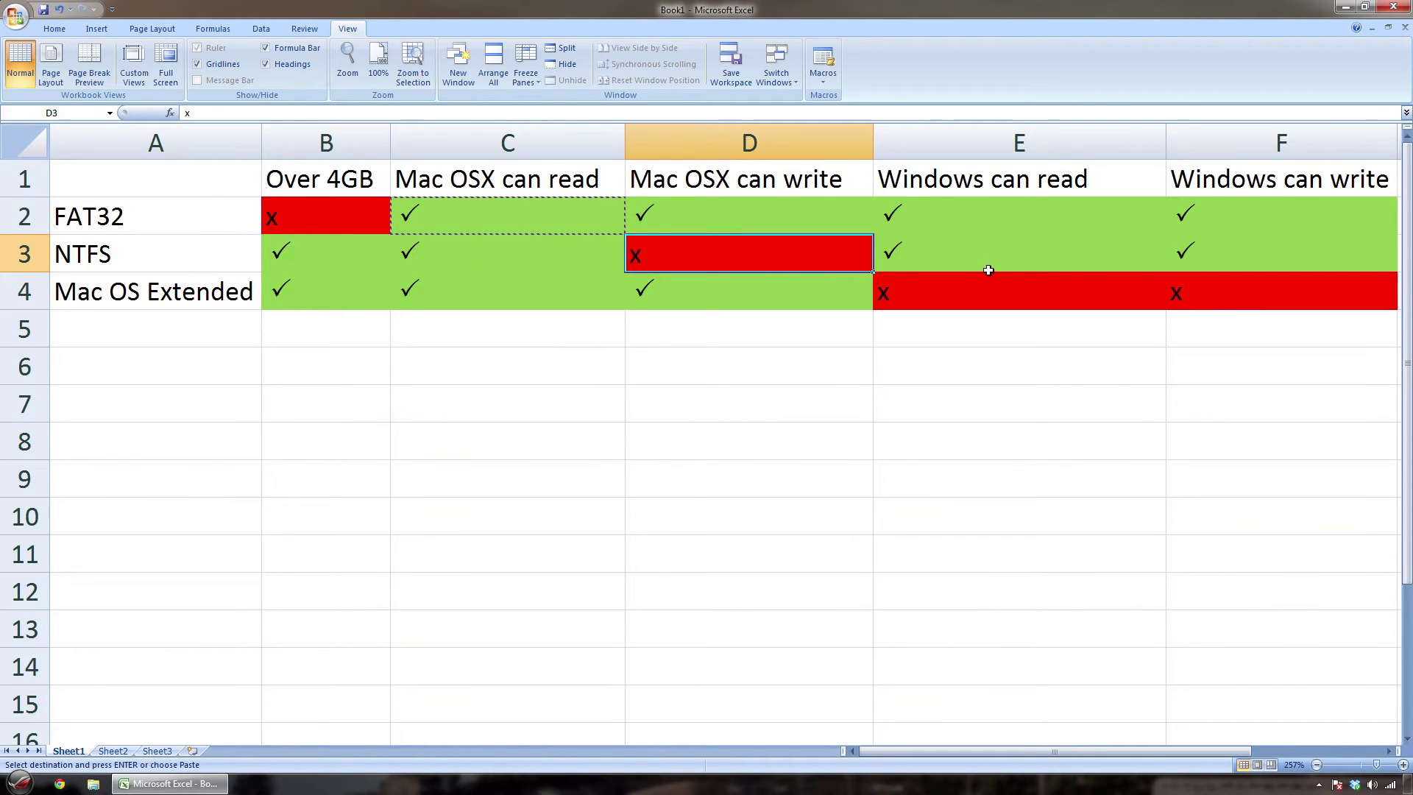
pyautogui.click(508, 256)
pyautogui.click(170, 257)
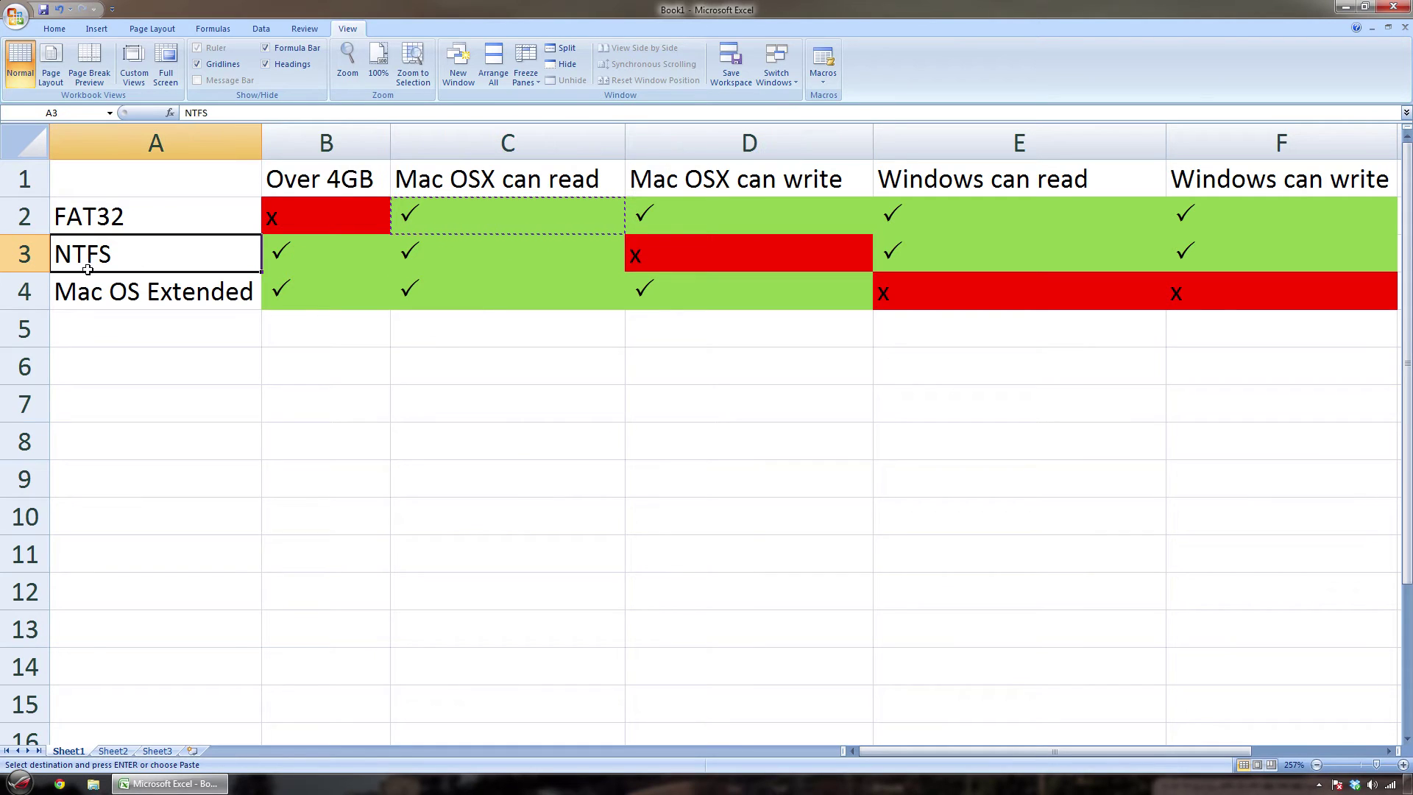
pyautogui.click(684, 257)
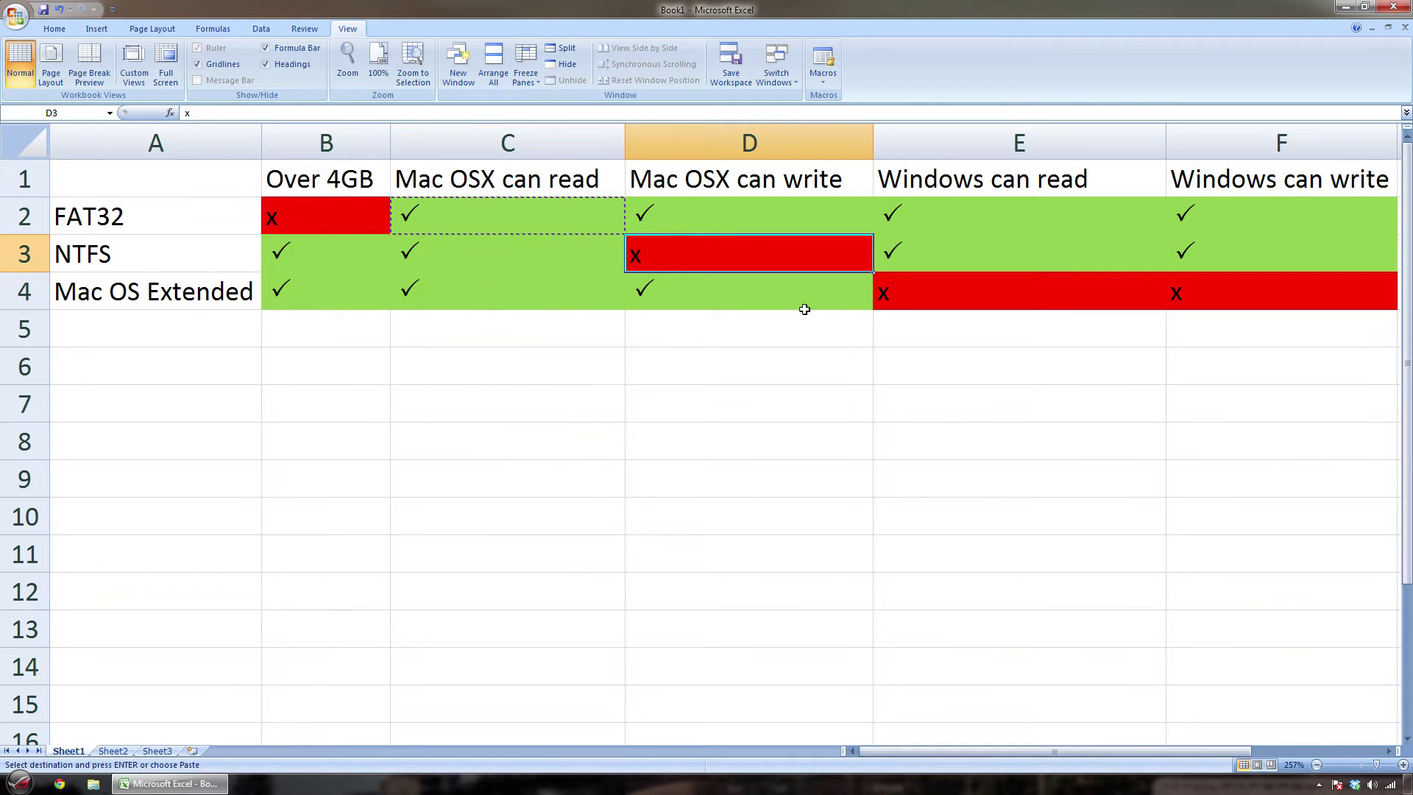
# Mark Windows' read and write crosses for Mac OS Extended, then minimize Excel
pyautogui.click(1091, 298)
pyautogui.moveTo(1091, 298); pyautogui.dragTo(1245, 302)
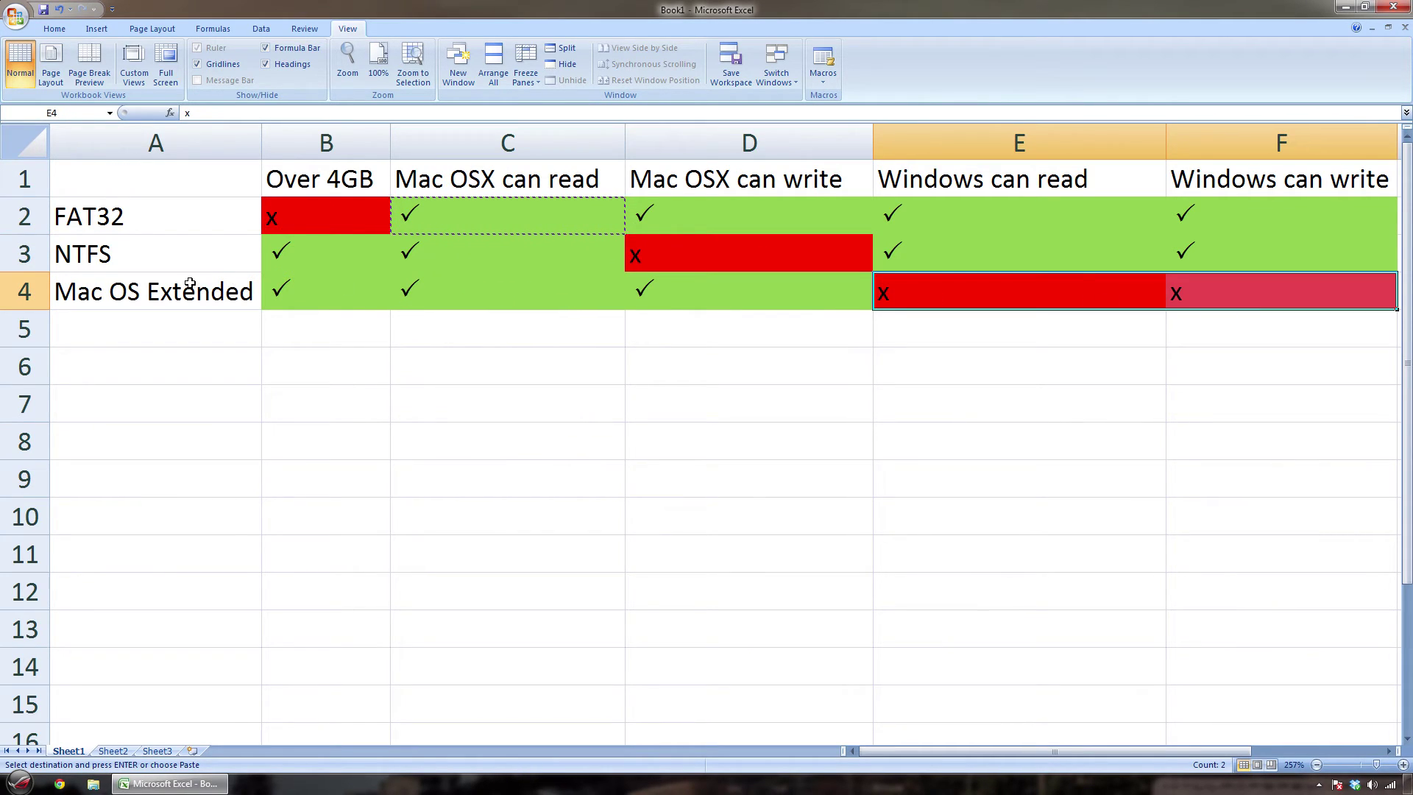
pyautogui.click(139, 264)
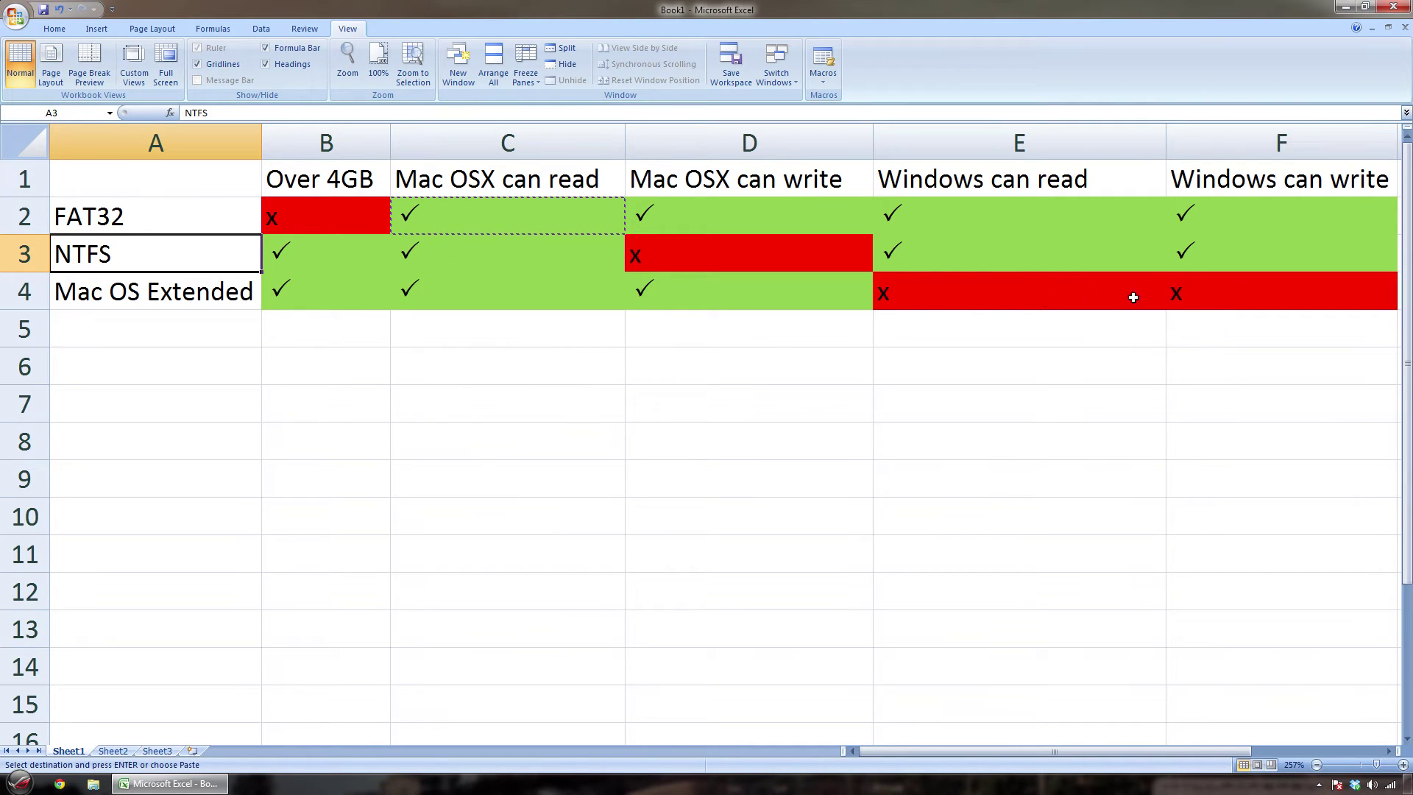
pyautogui.click(1345, 6)
pyautogui.click(1320, 783)
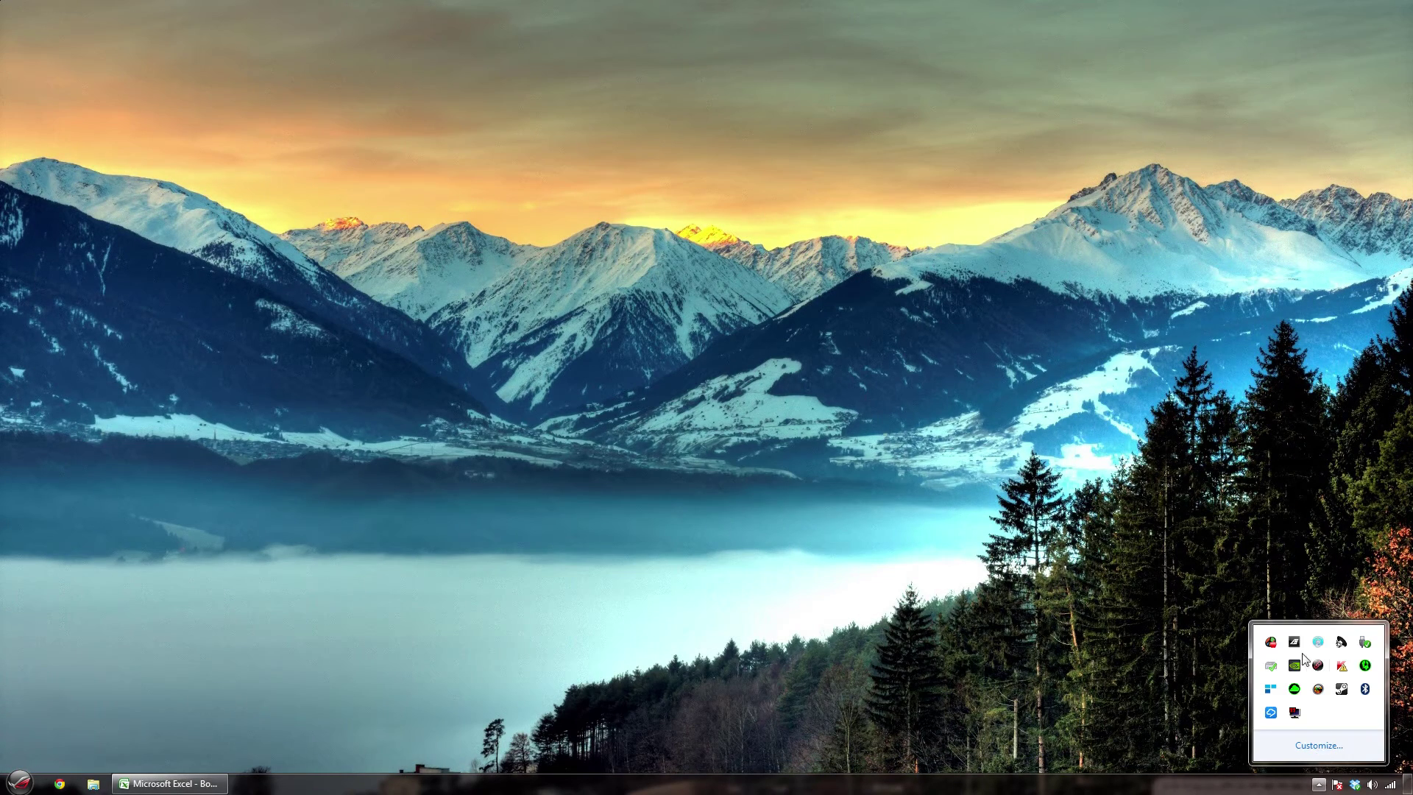
pyautogui.doubleClick(1271, 643)
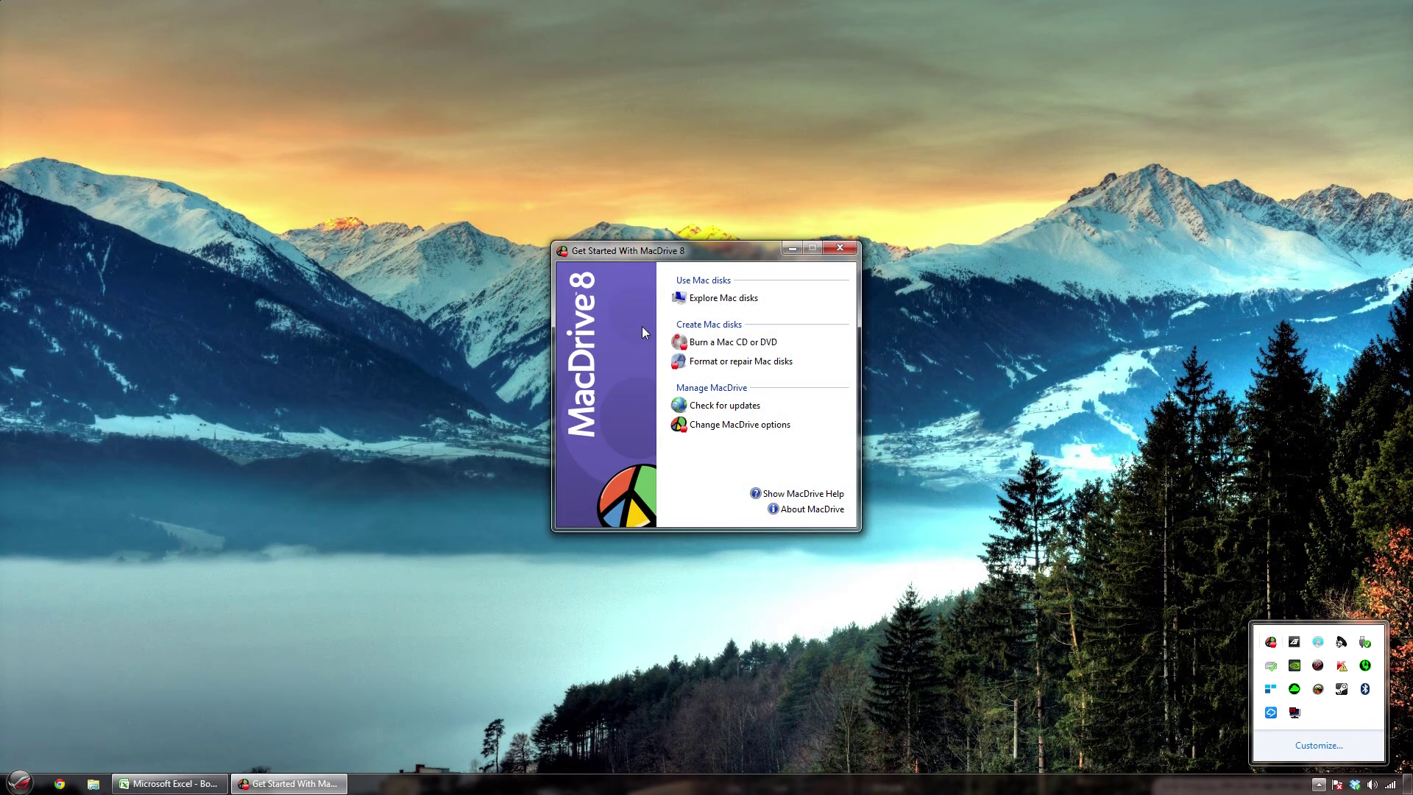
pyautogui.moveTo(628, 254); pyautogui.dragTo(472, 112)
pyautogui.click(978, 213)
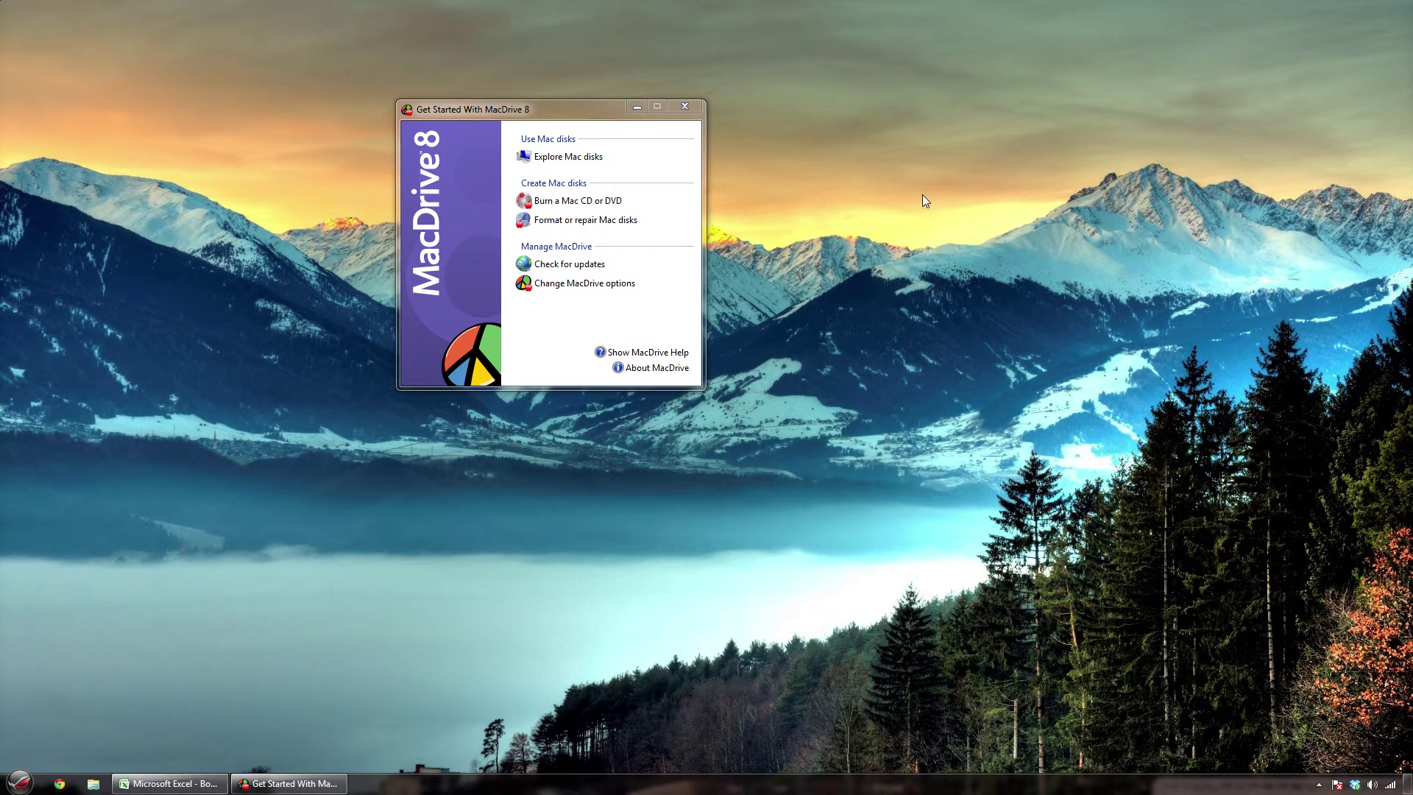
pyautogui.click(682, 109)
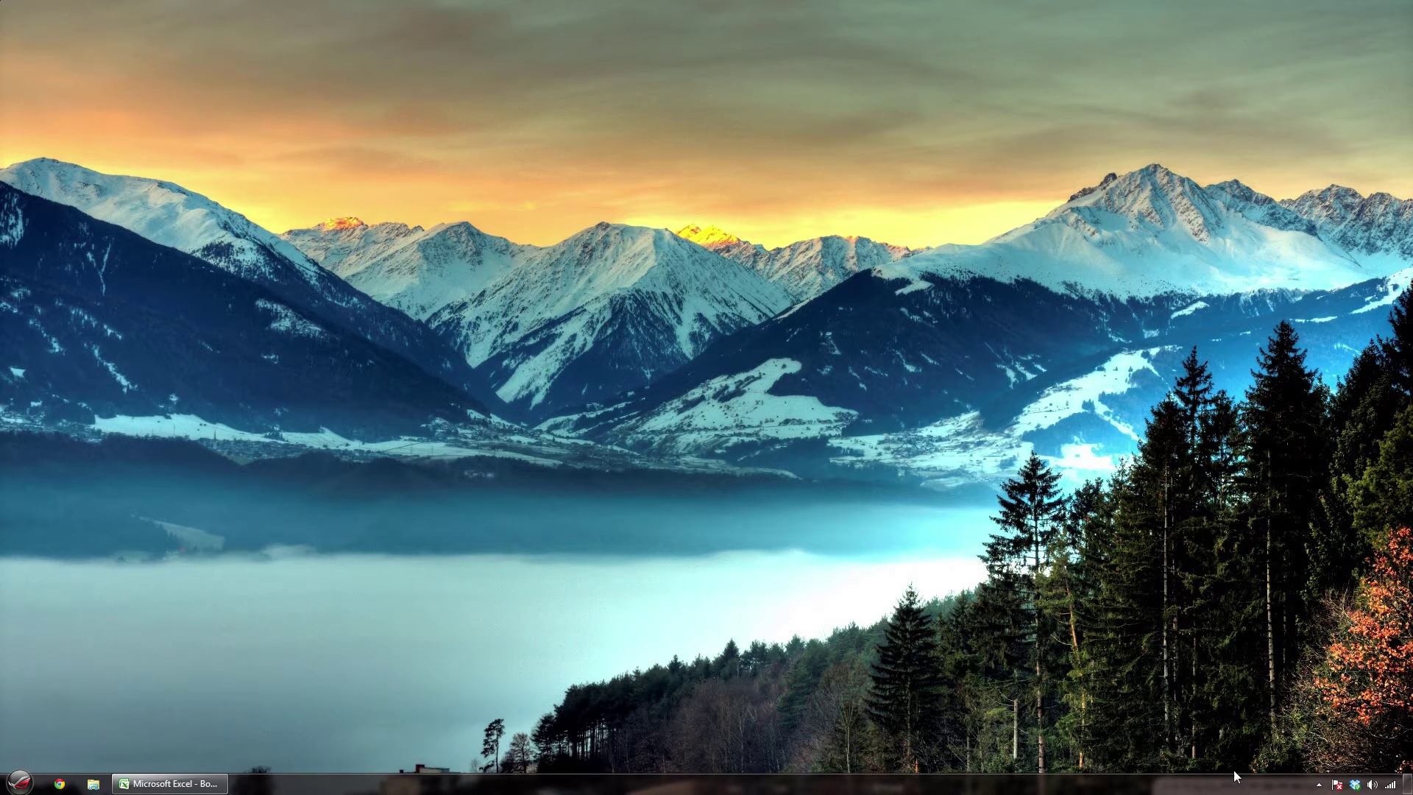
pyautogui.click(1316, 782)
pyautogui.click(1018, 685)
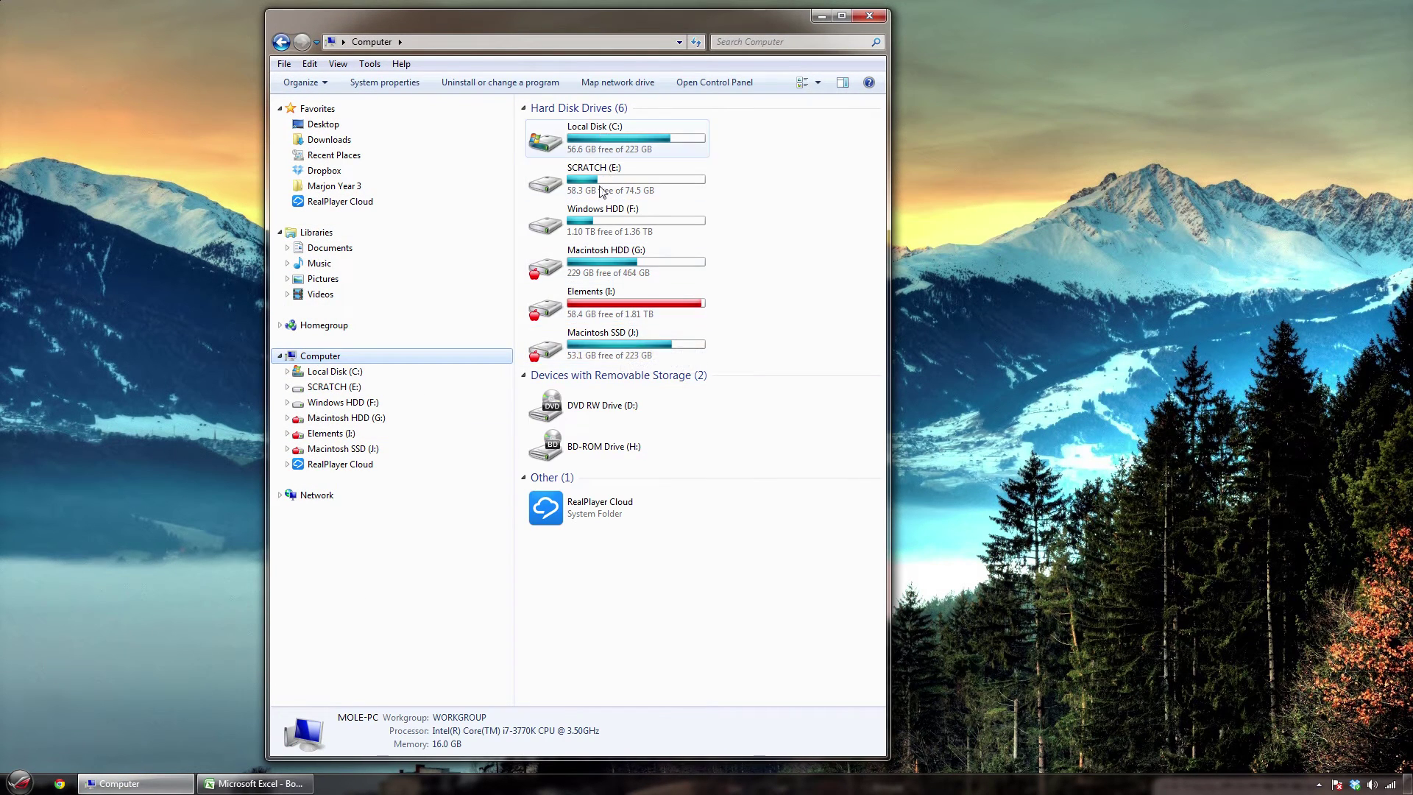
# Check the details of Macintosh HDD (G:), Elements (I:) and Macintosh SSD (J:)
pyautogui.click(550, 274)
pyautogui.press('Down')
pyautogui.press('Down')
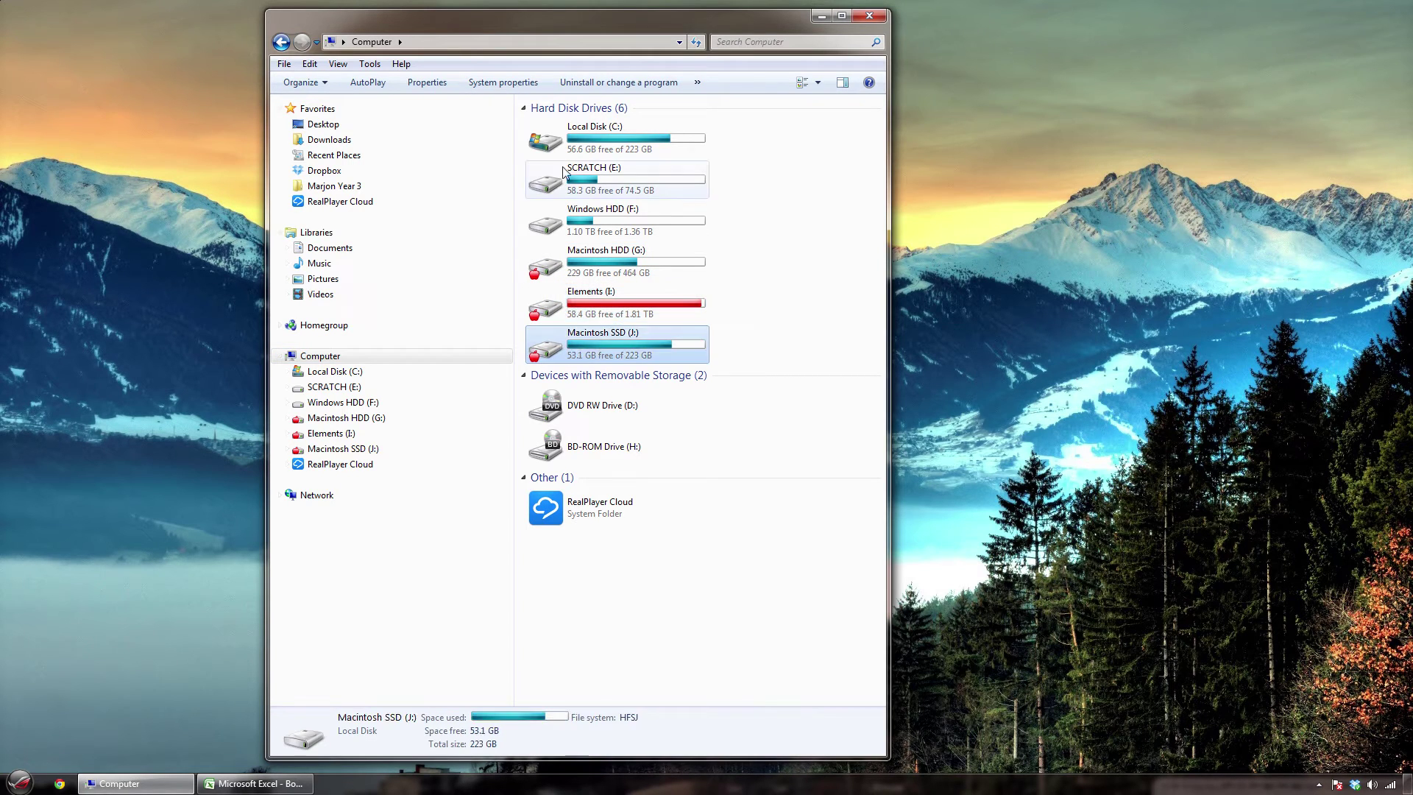
pyautogui.press('Home')
pyautogui.press('Down')
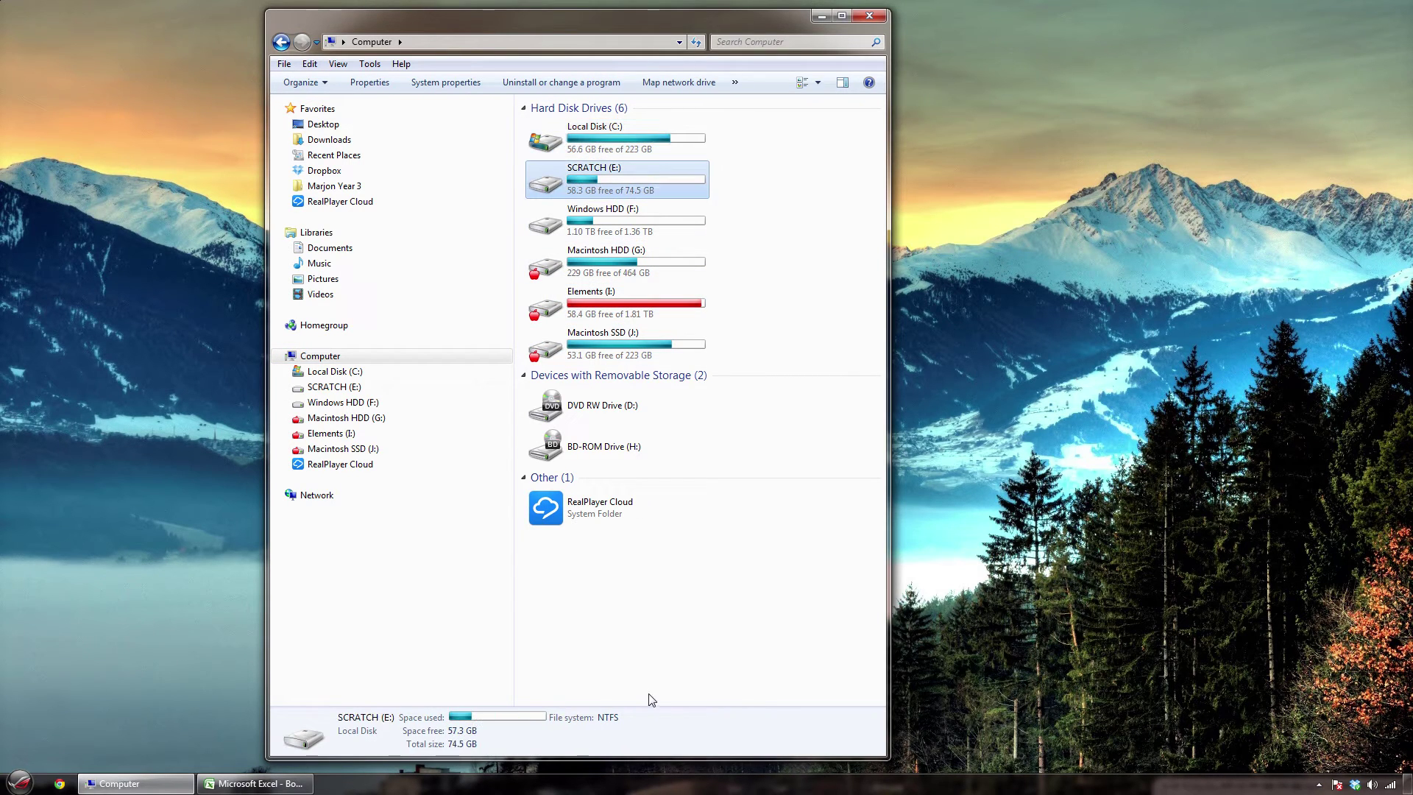
pyautogui.press('Down')
pyautogui.click(610, 272)
pyautogui.click(612, 318)
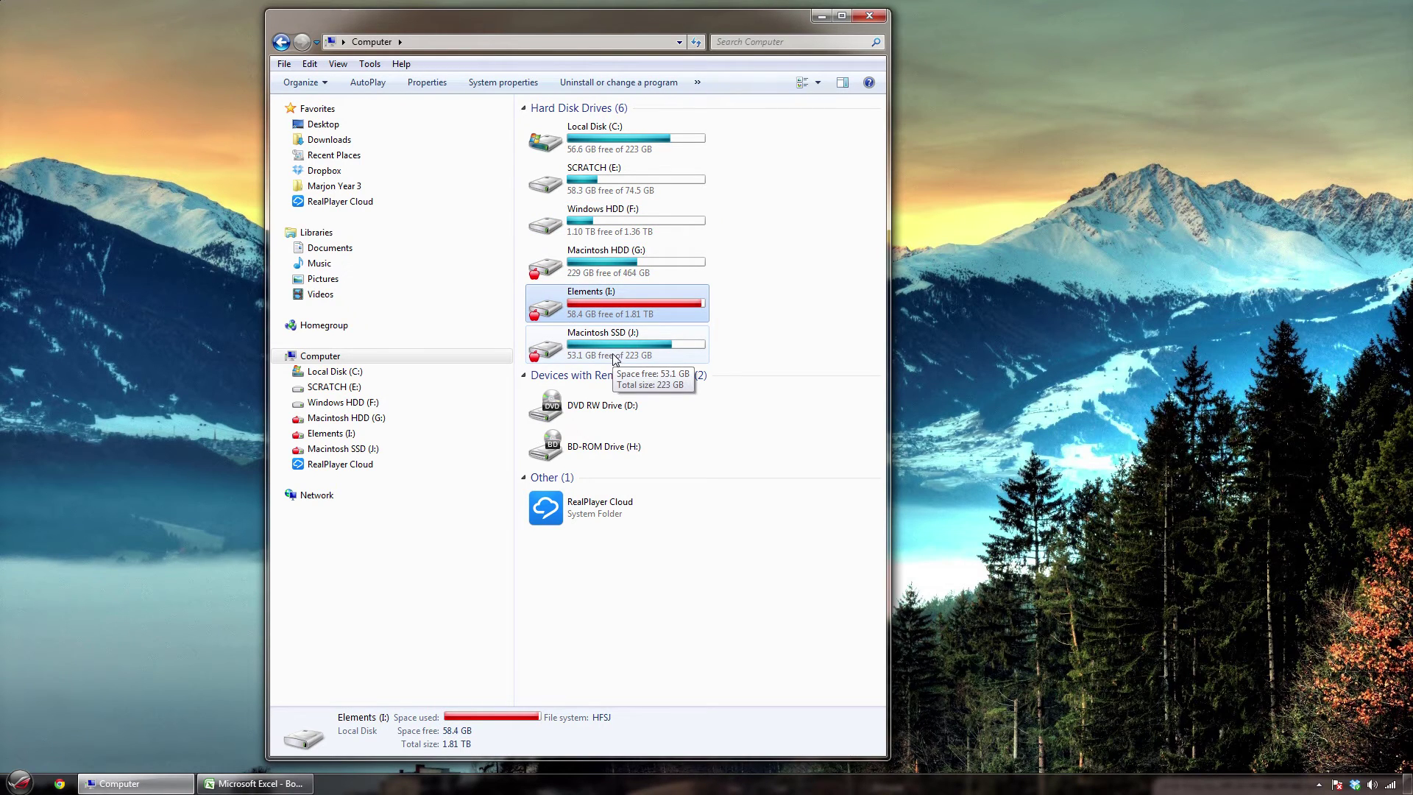
pyautogui.click(615, 359)
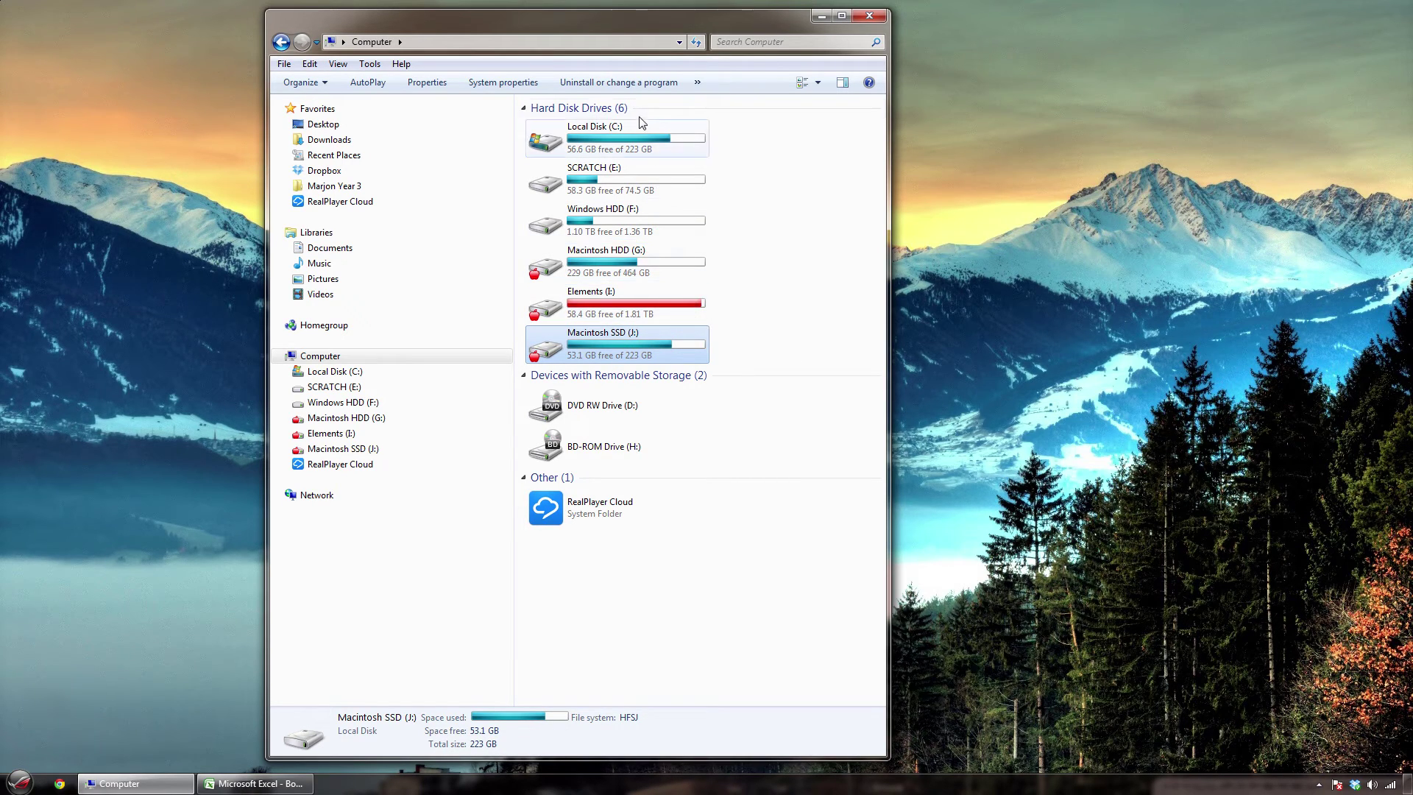
# Compare file systems of Local Disk (C:), SCRATCH (E:), Windows HDD (F:) and the Mac drives
pyautogui.click(628, 134)
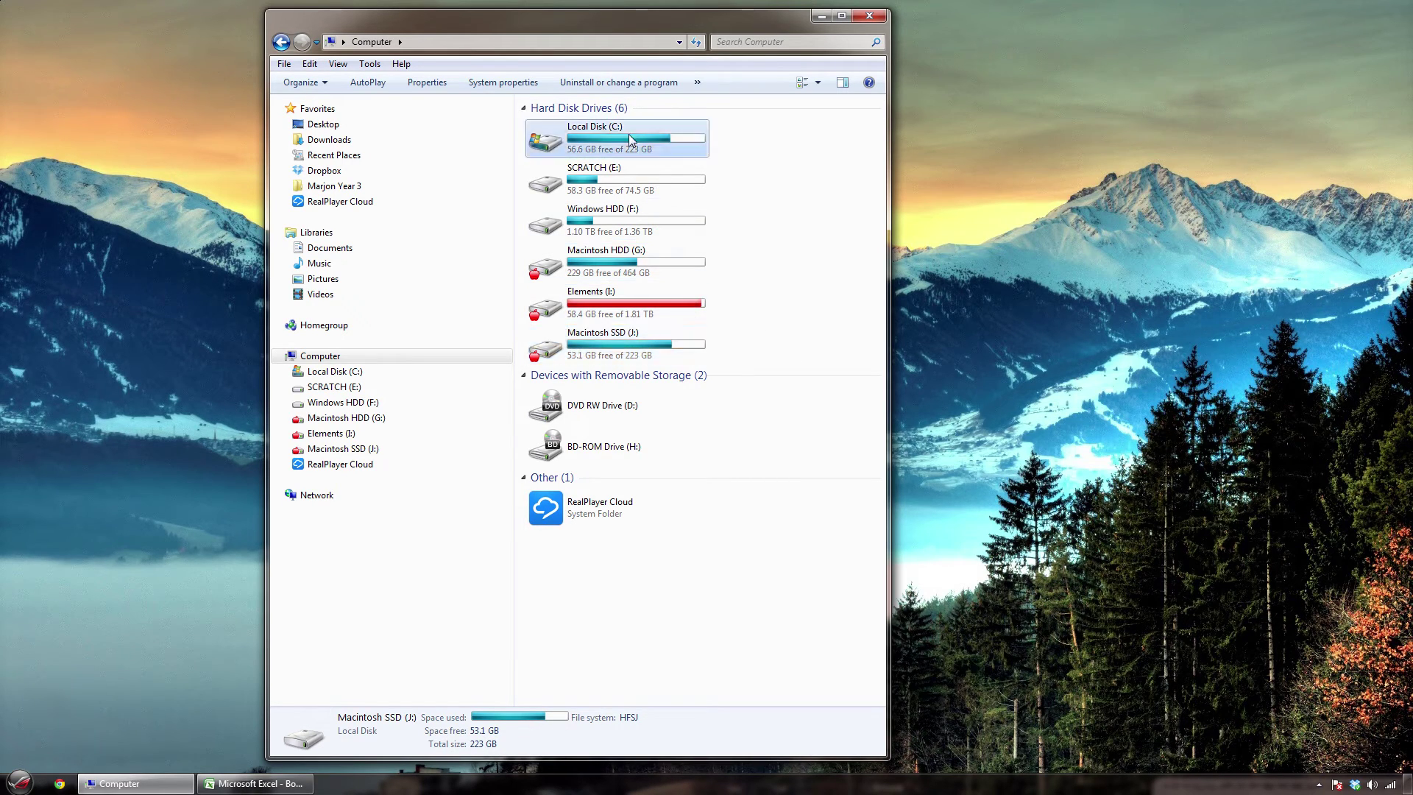
pyautogui.click(637, 192)
pyautogui.click(606, 233)
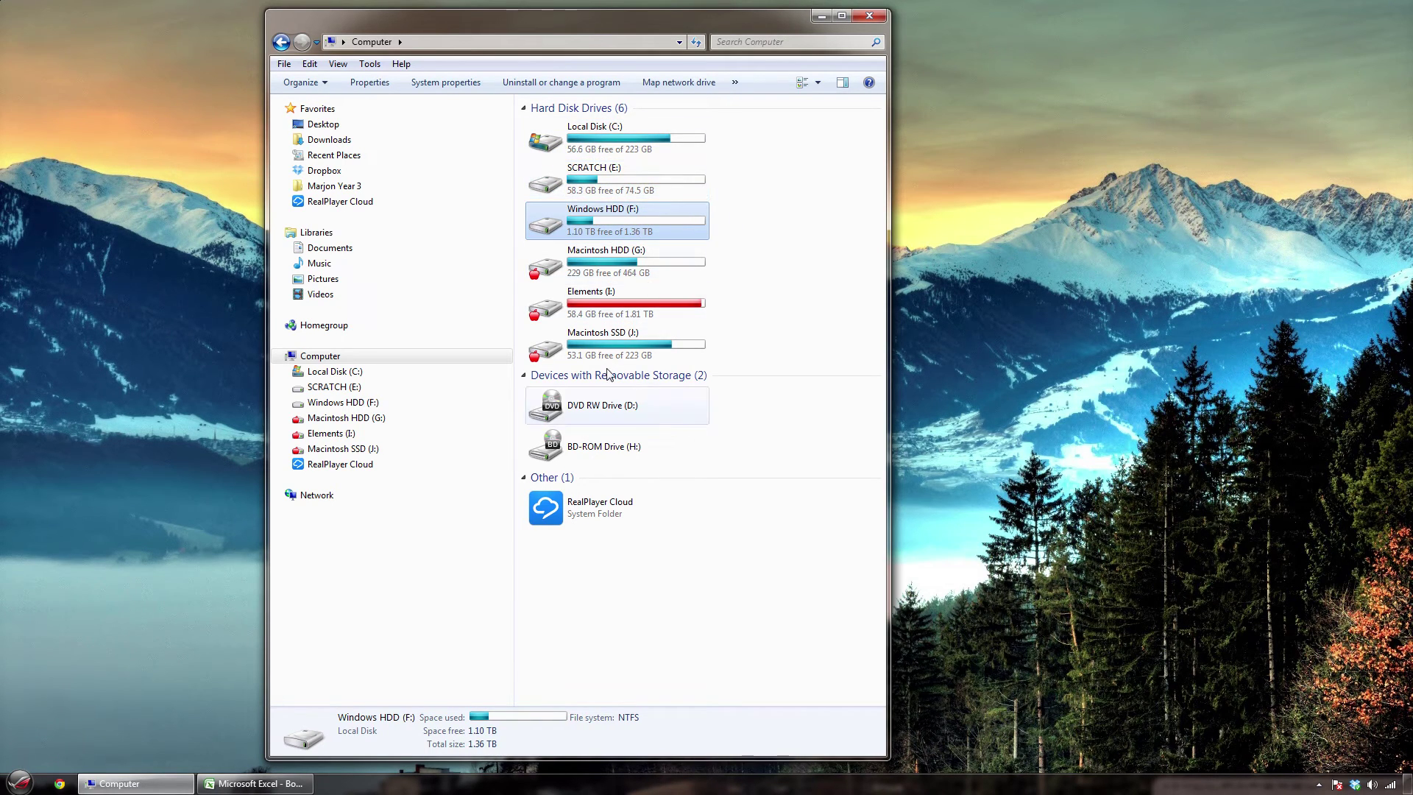
pyautogui.click(611, 345)
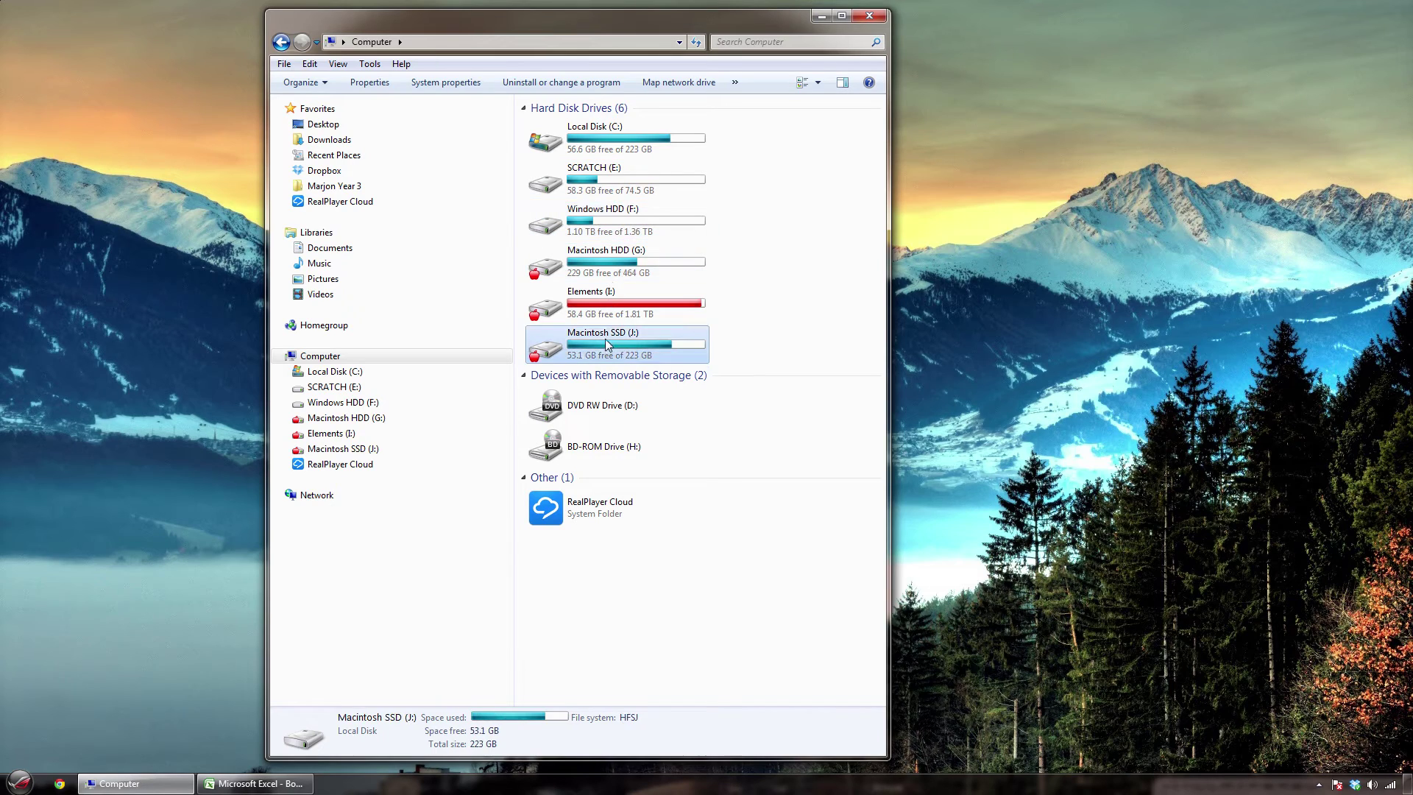
pyautogui.click(608, 270)
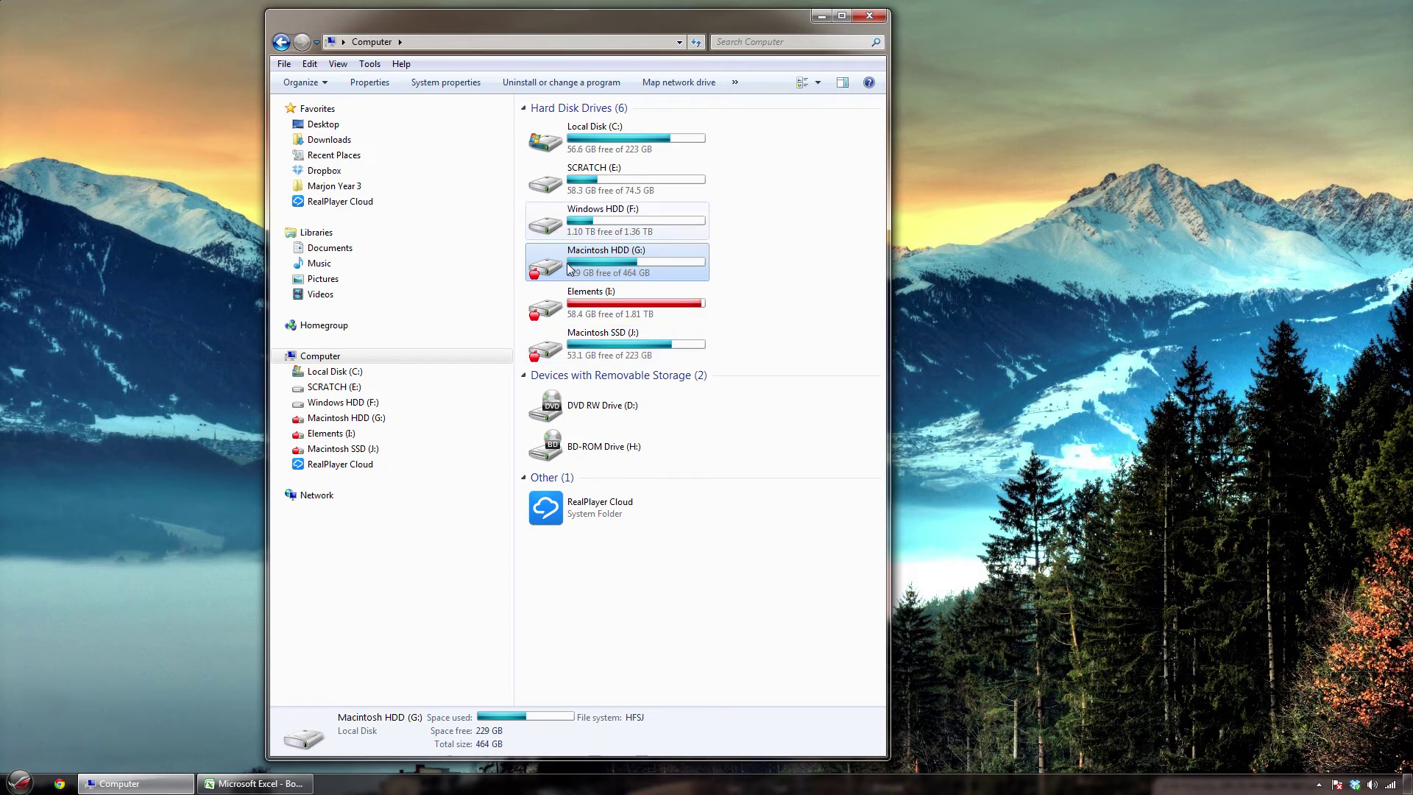
pyautogui.moveTo(581, 32)
pyautogui.mouseDown()
pyautogui.moveTo(520, 539)
pyautogui.moveTo(549, 141)
pyautogui.moveTo(592, 23)
pyautogui.mouseUp()
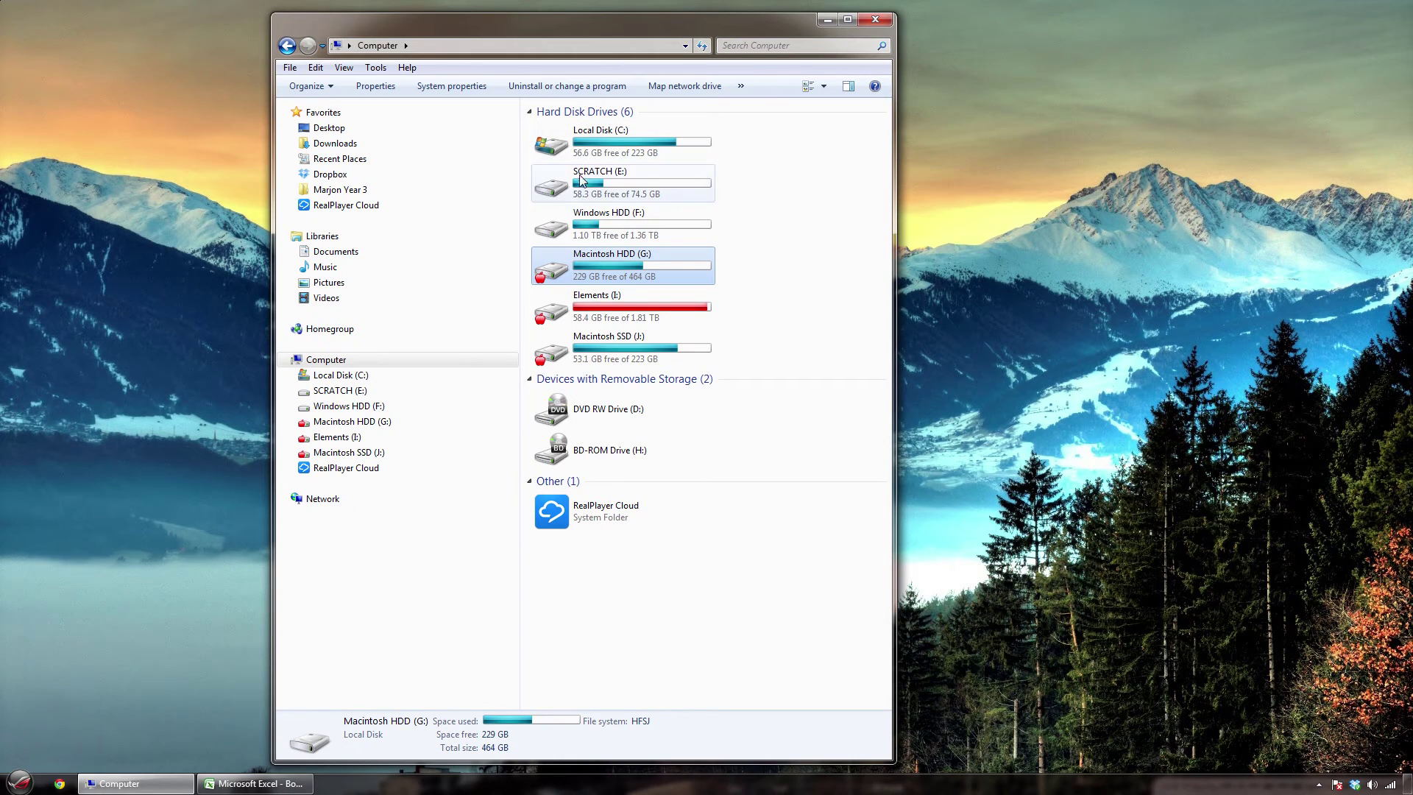
pyautogui.click(619, 321)
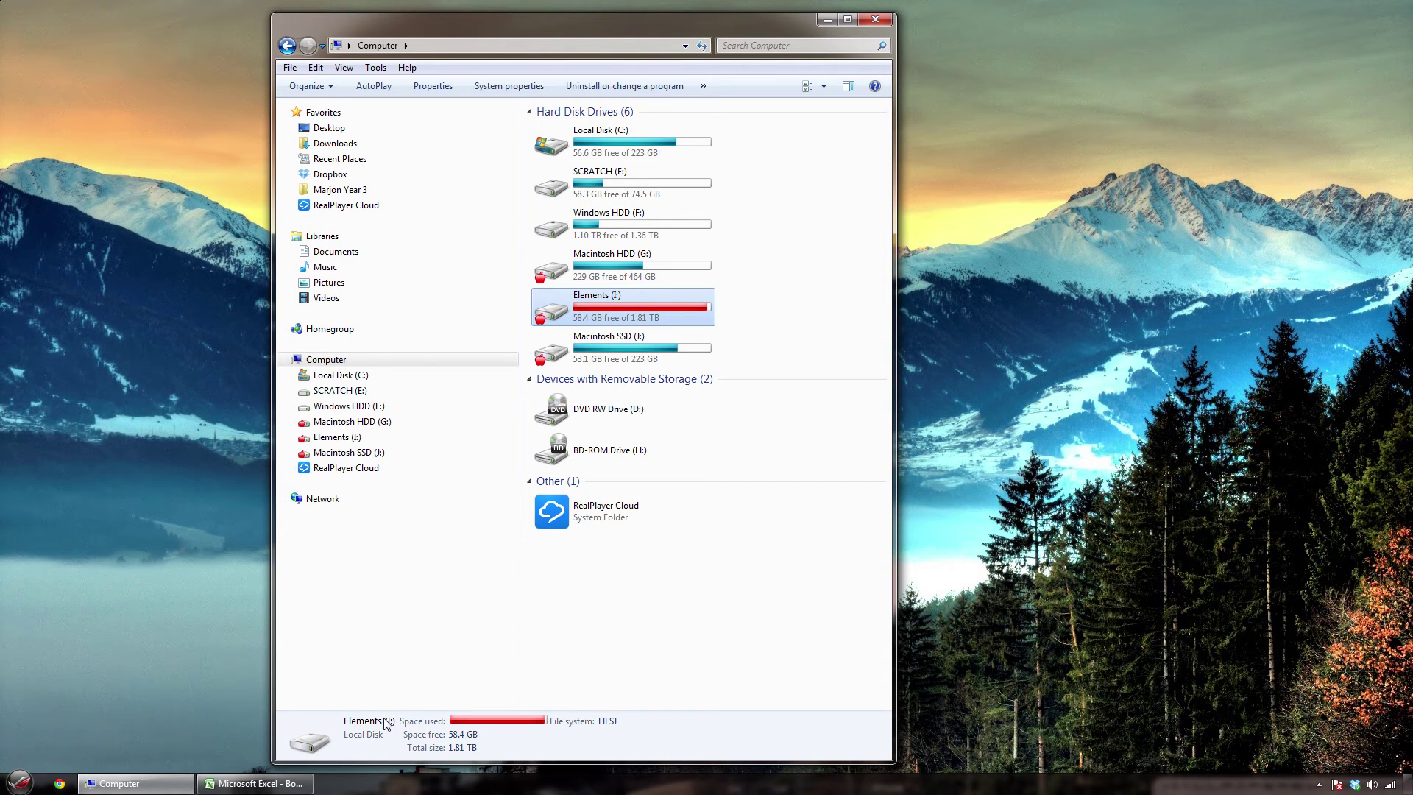
# Open Elements (I:) > Plex Media > All Movies > DVD Media
pyautogui.doubleClick(599, 303)
pyautogui.doubleClick(579, 129)
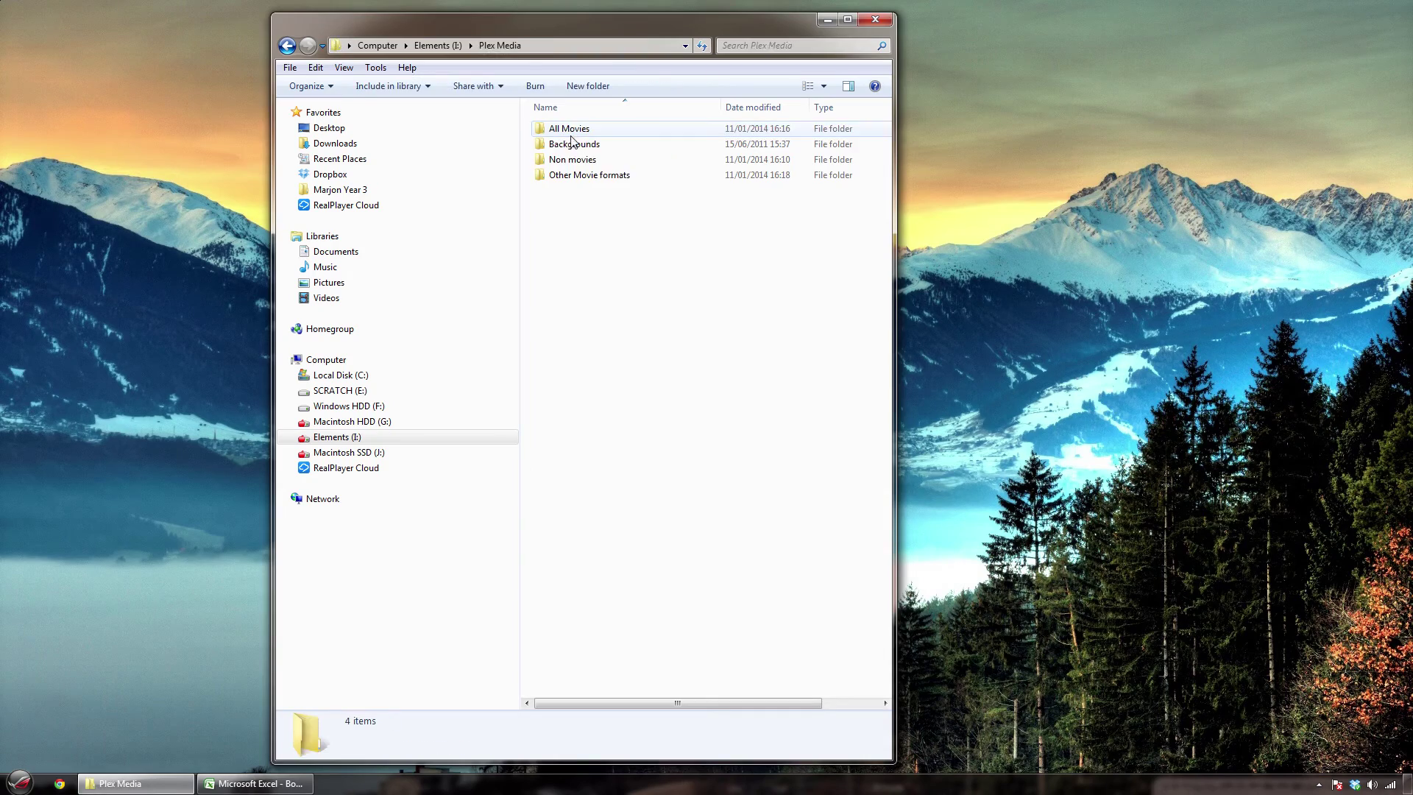
pyautogui.doubleClick(578, 129)
pyautogui.doubleClick(578, 129)
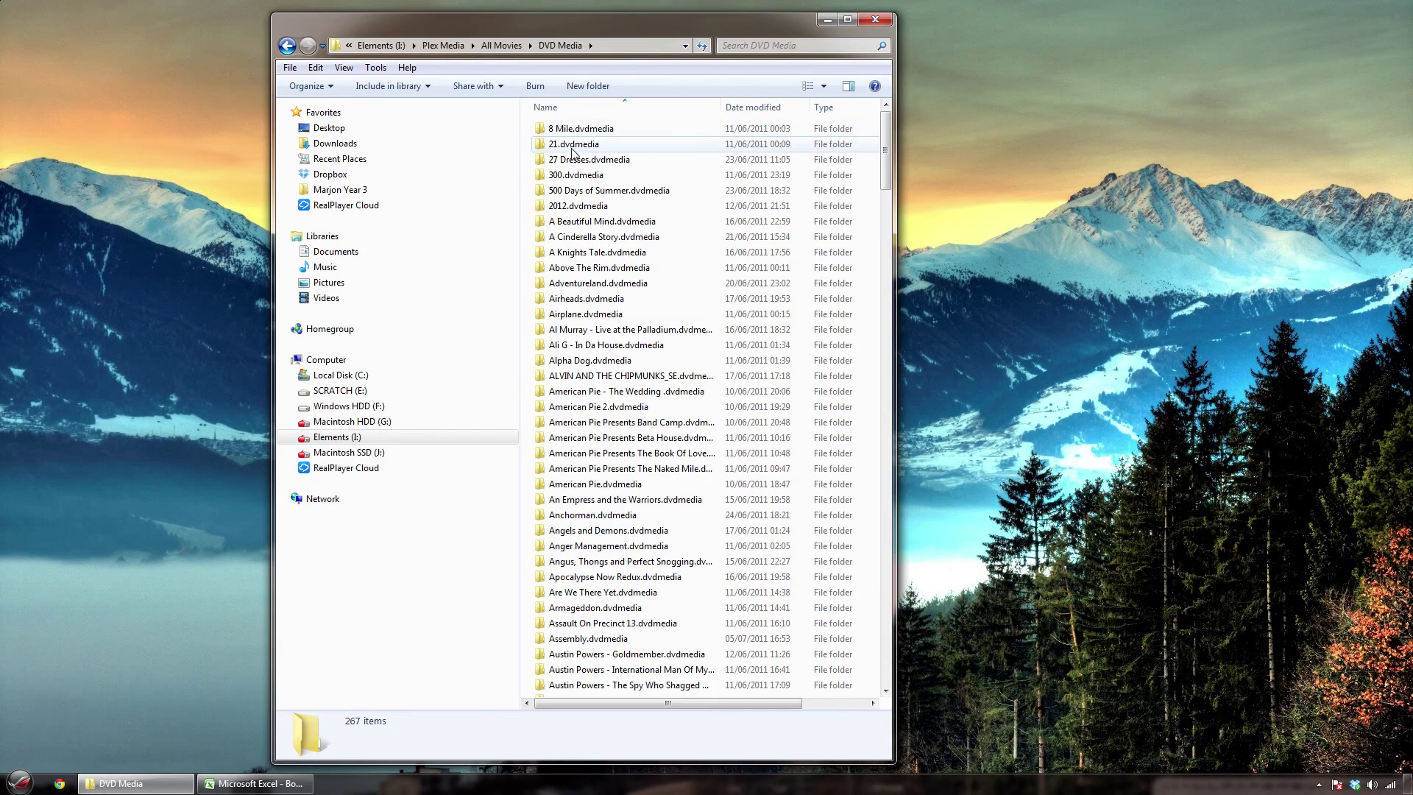
# Play 8 Mile.dvdmedia in VLC media player and skip ahead to its DVD menu
pyautogui.rightClick(579, 129)
pyautogui.click(648, 171)
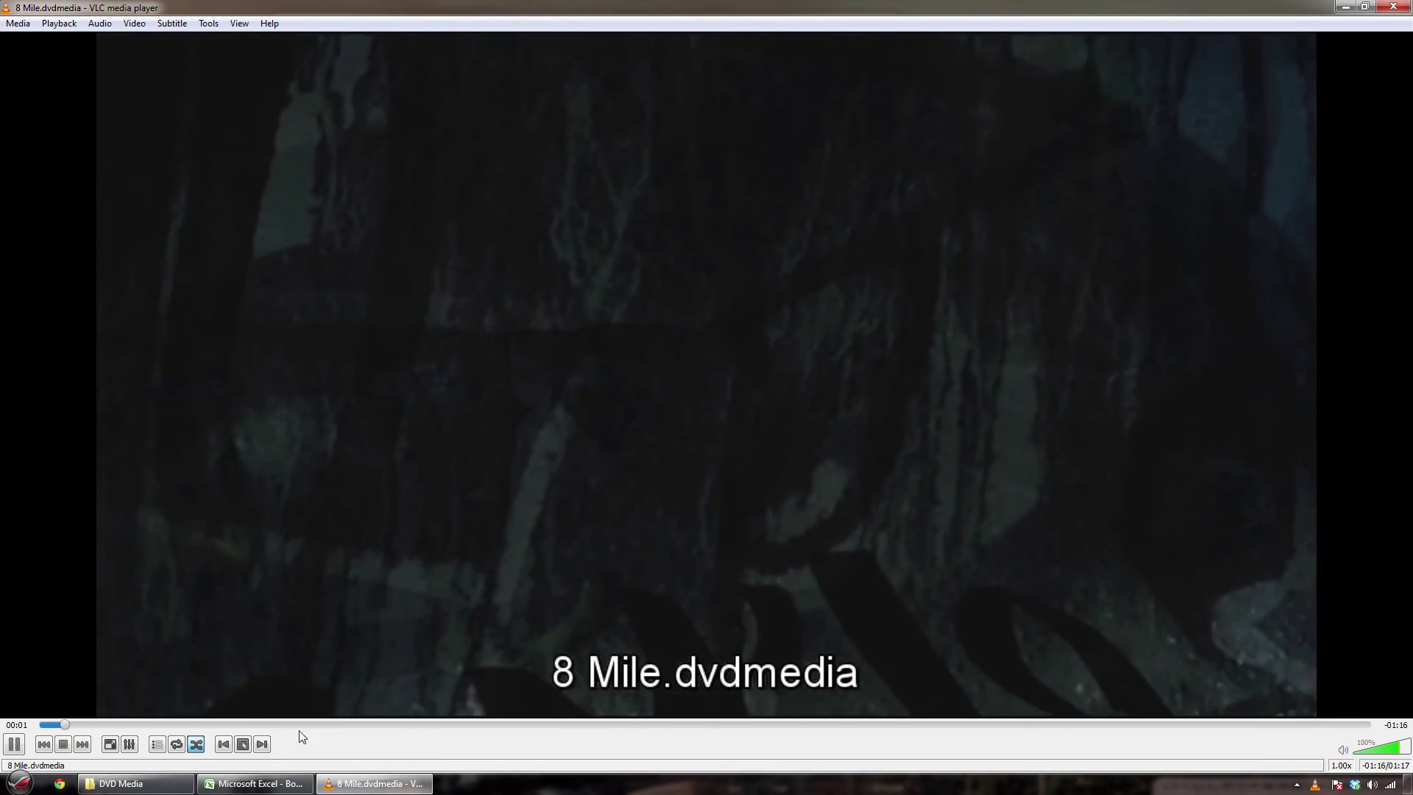
pyautogui.click(308, 724)
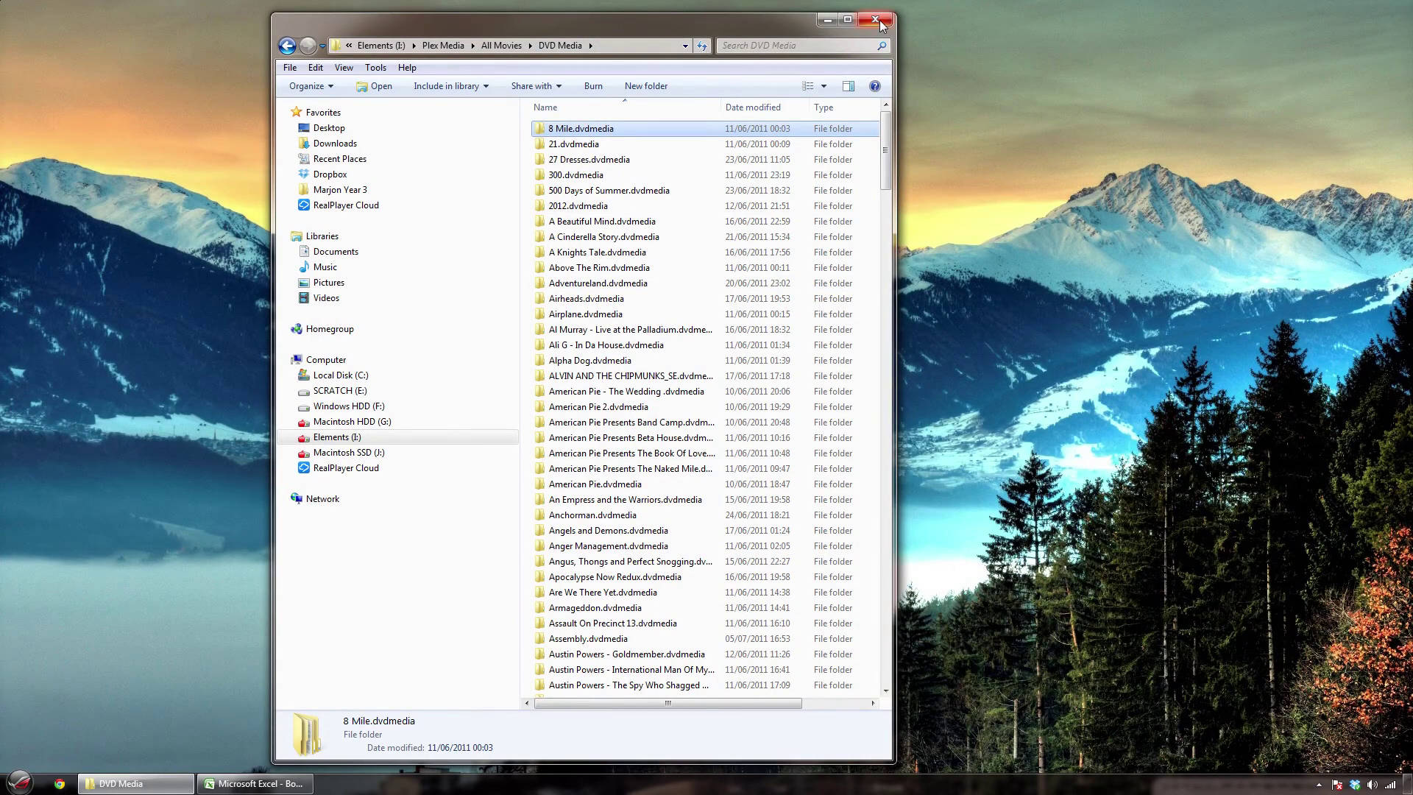
# View the 8 Mile.dvdmedia folder's properties, then dismiss them
pyautogui.rightClick(555, 131)
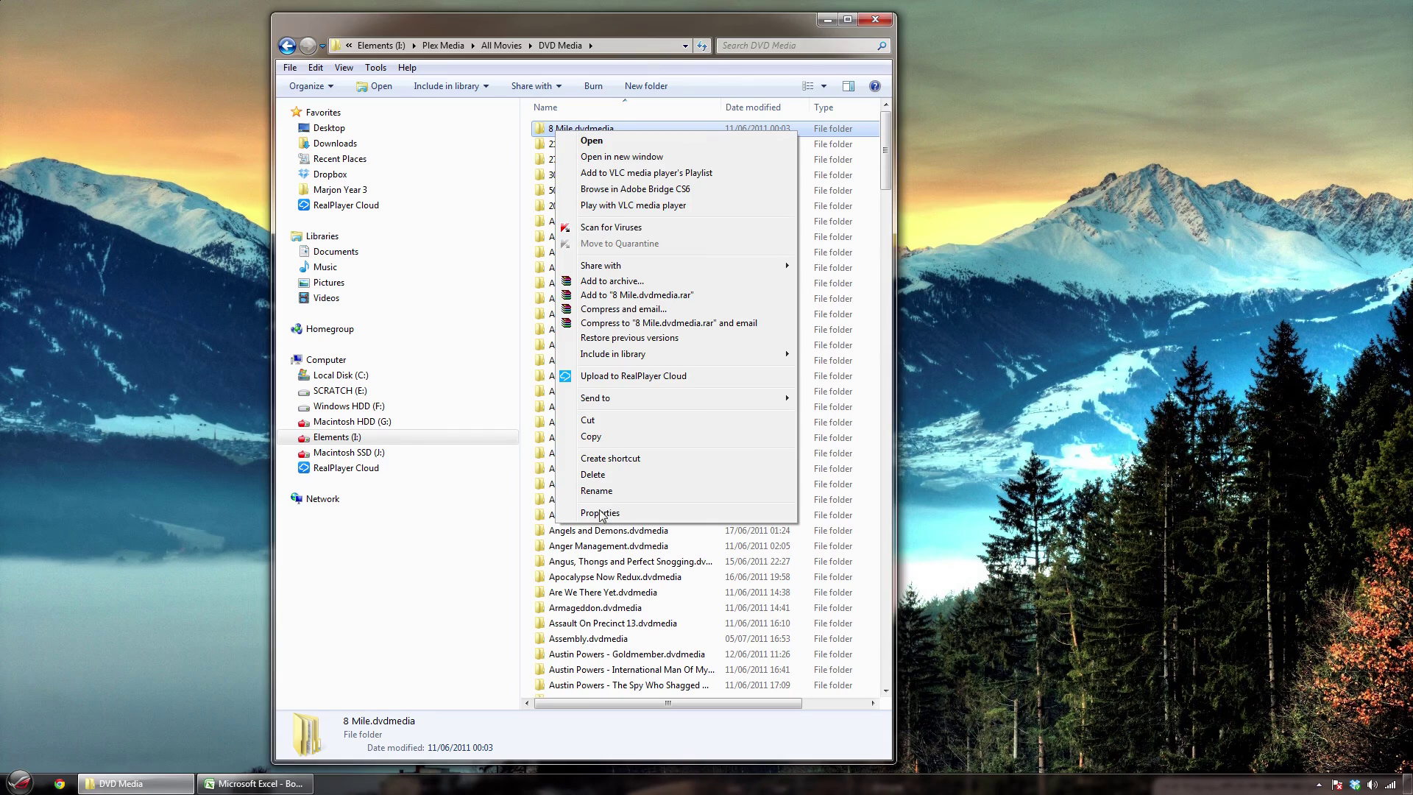
pyautogui.click(601, 513)
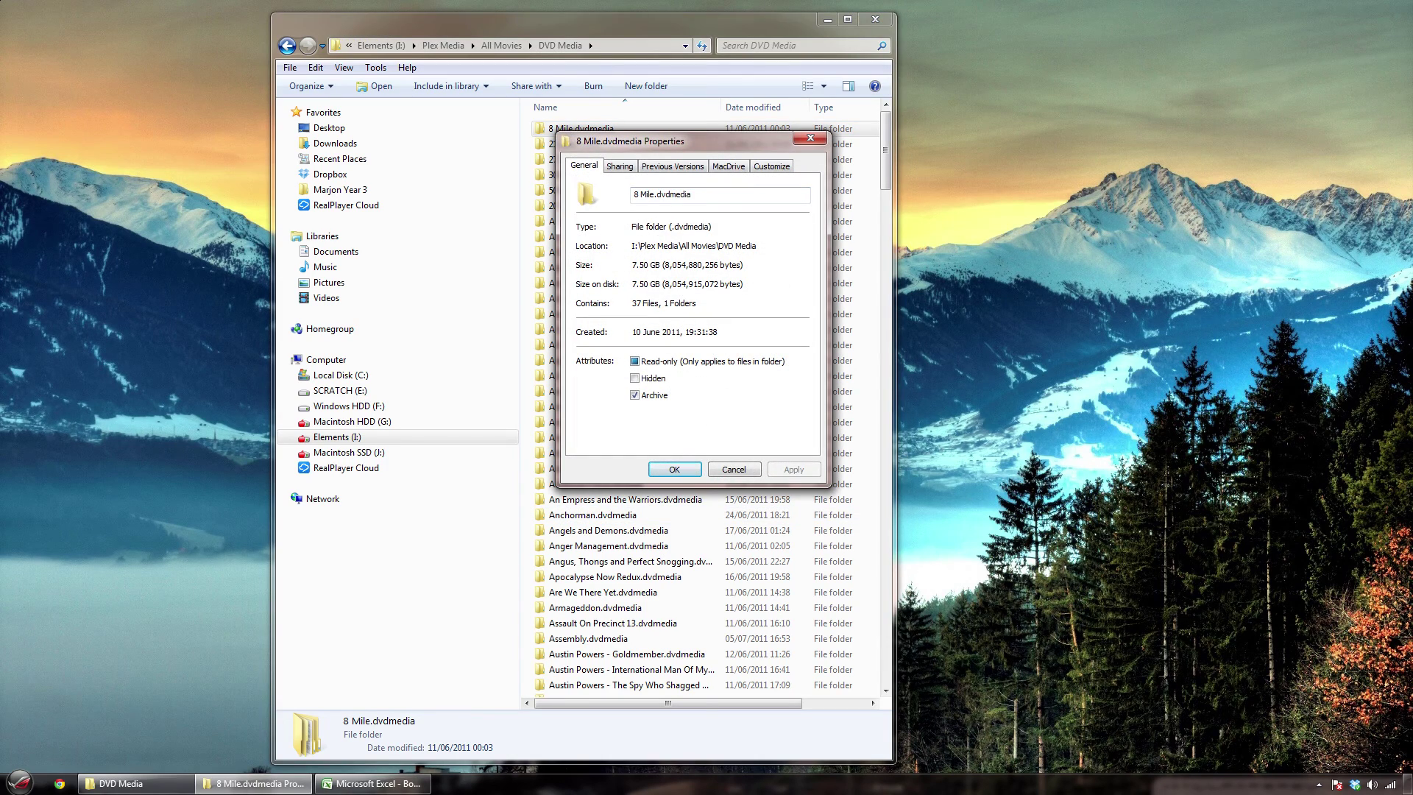
pyautogui.press('Escape')
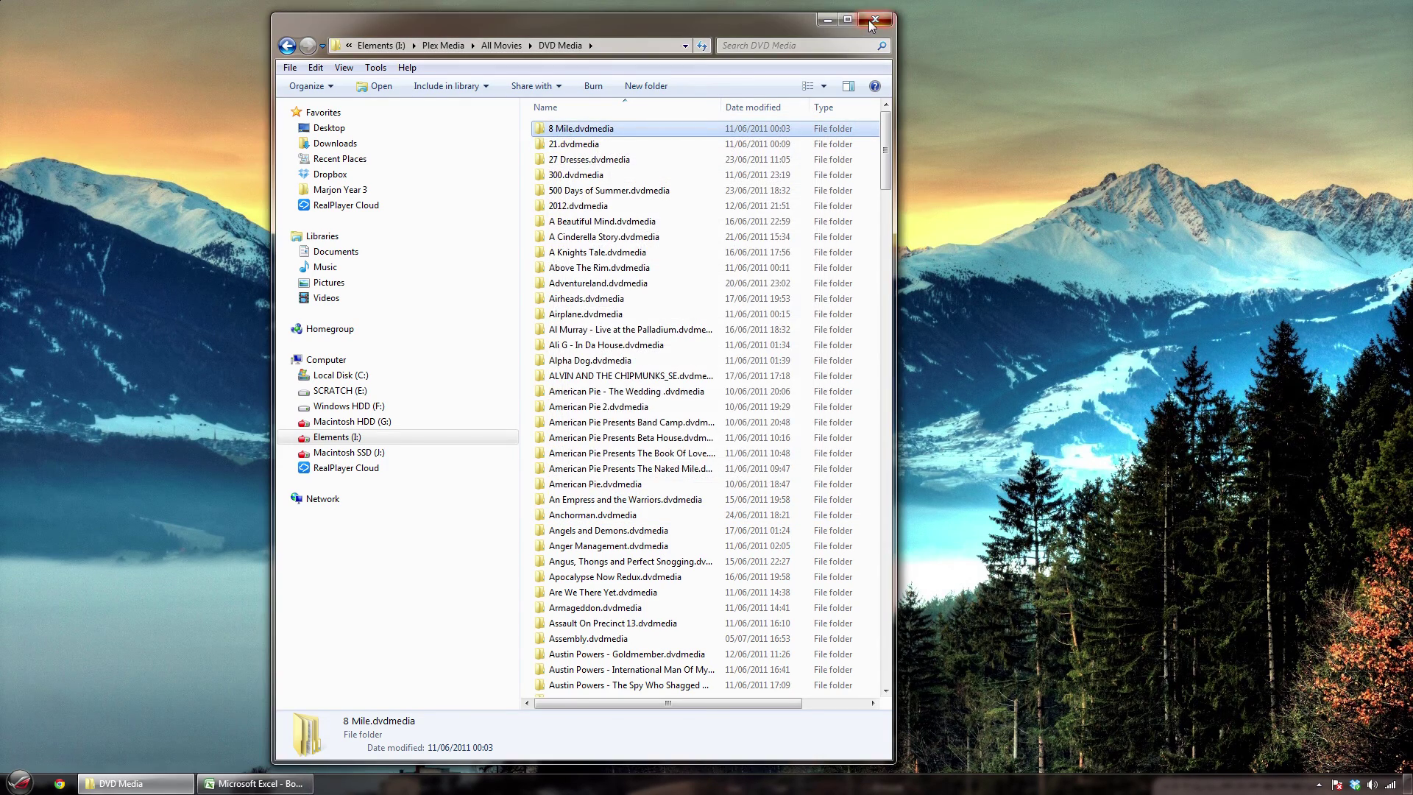
# Close the DVD Media window and reopen Computer from the Start menu
pyautogui.click(875, 19)
pyautogui.press('super')
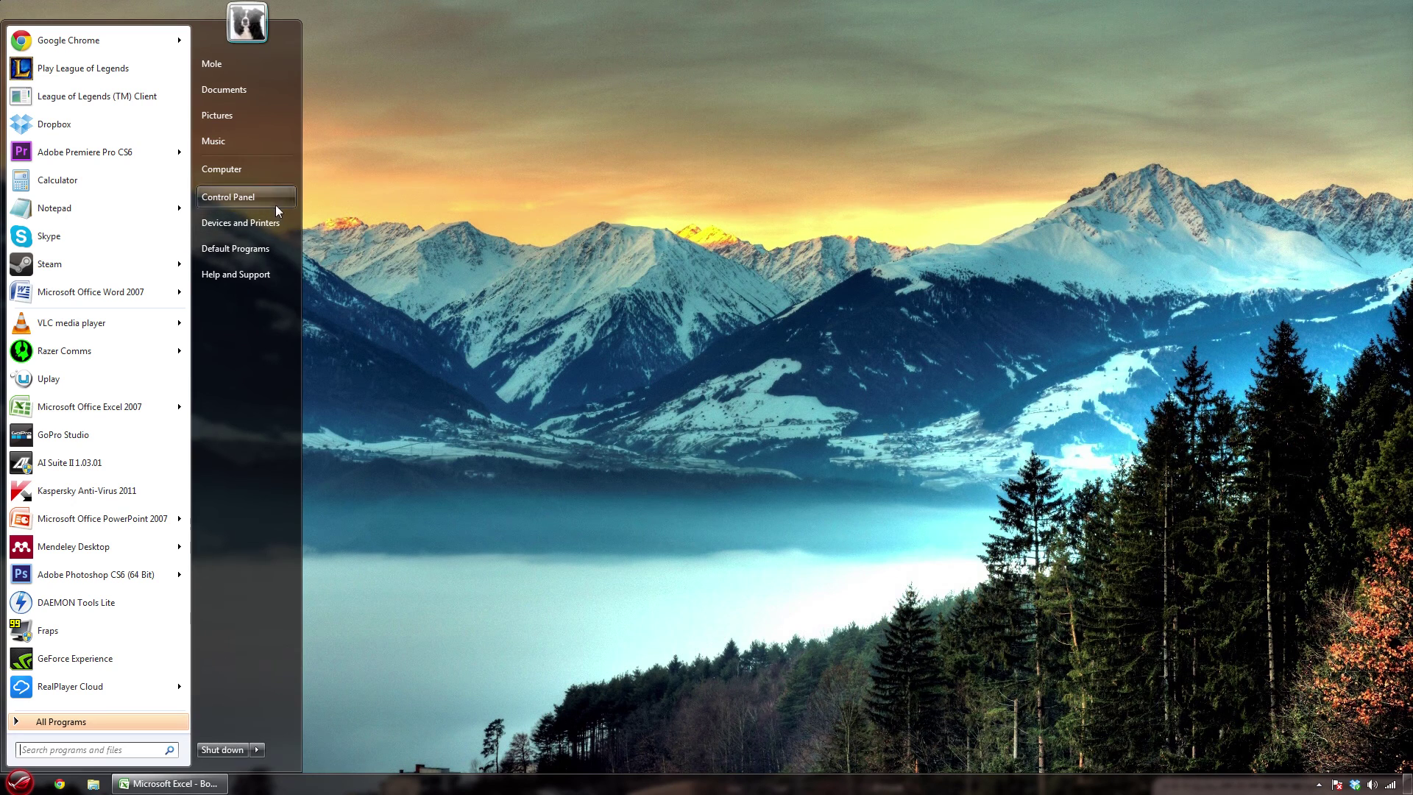
pyautogui.click(265, 173)
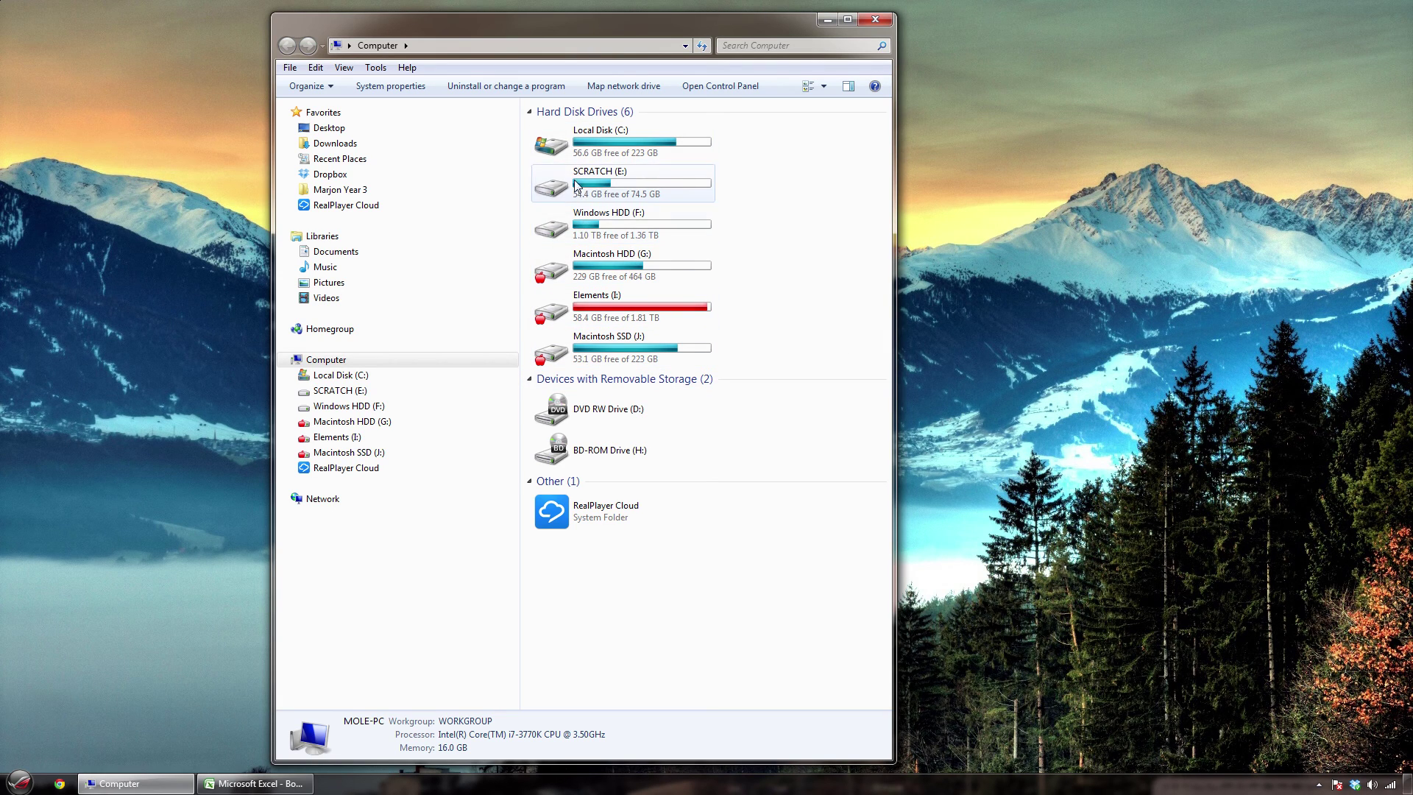
# Create a folder named New folder on Macintosh HDD (G:) and select it
pyautogui.doubleClick(616, 263)
pyautogui.rightClick(621, 231)
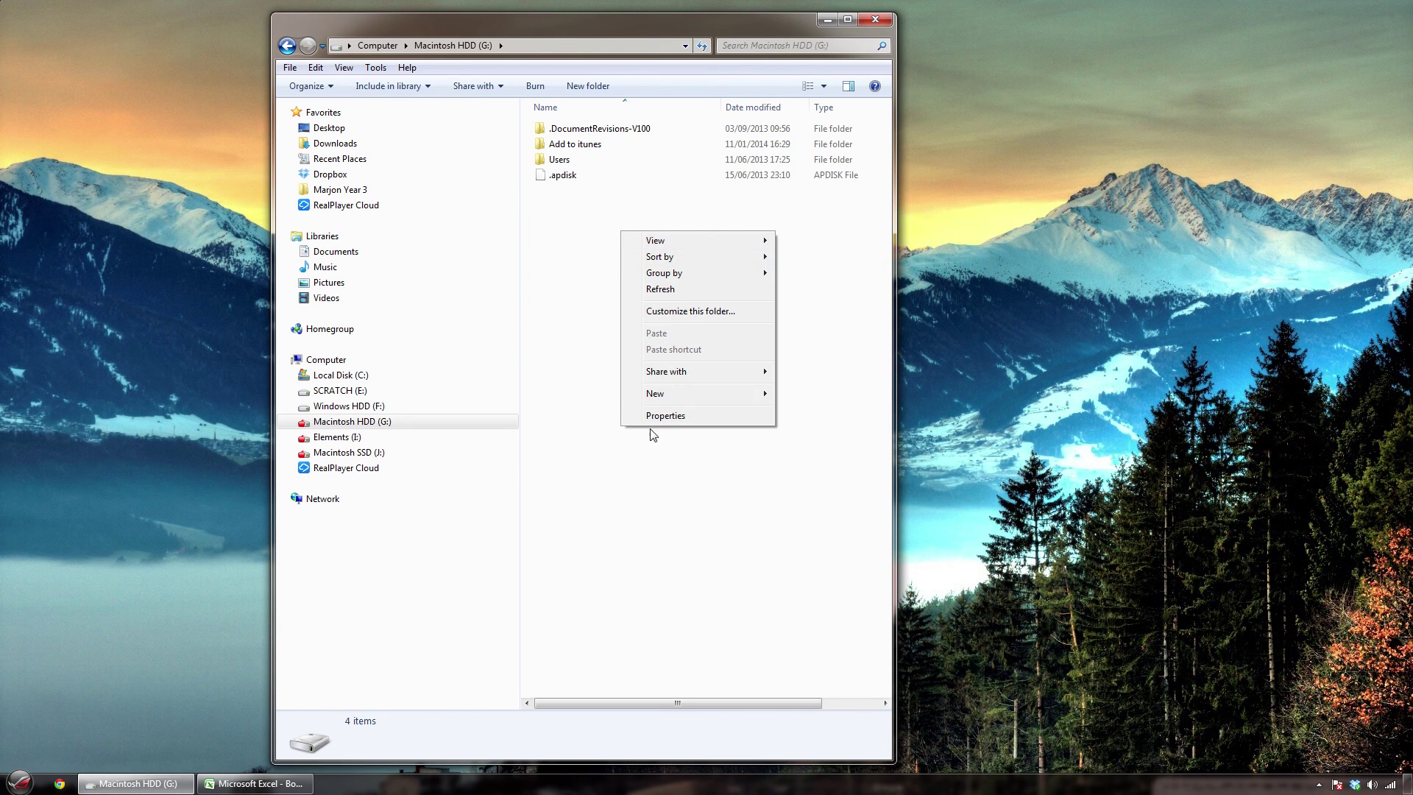
pyautogui.moveTo(653, 390)
pyautogui.click(806, 391)
pyautogui.click(589, 267)
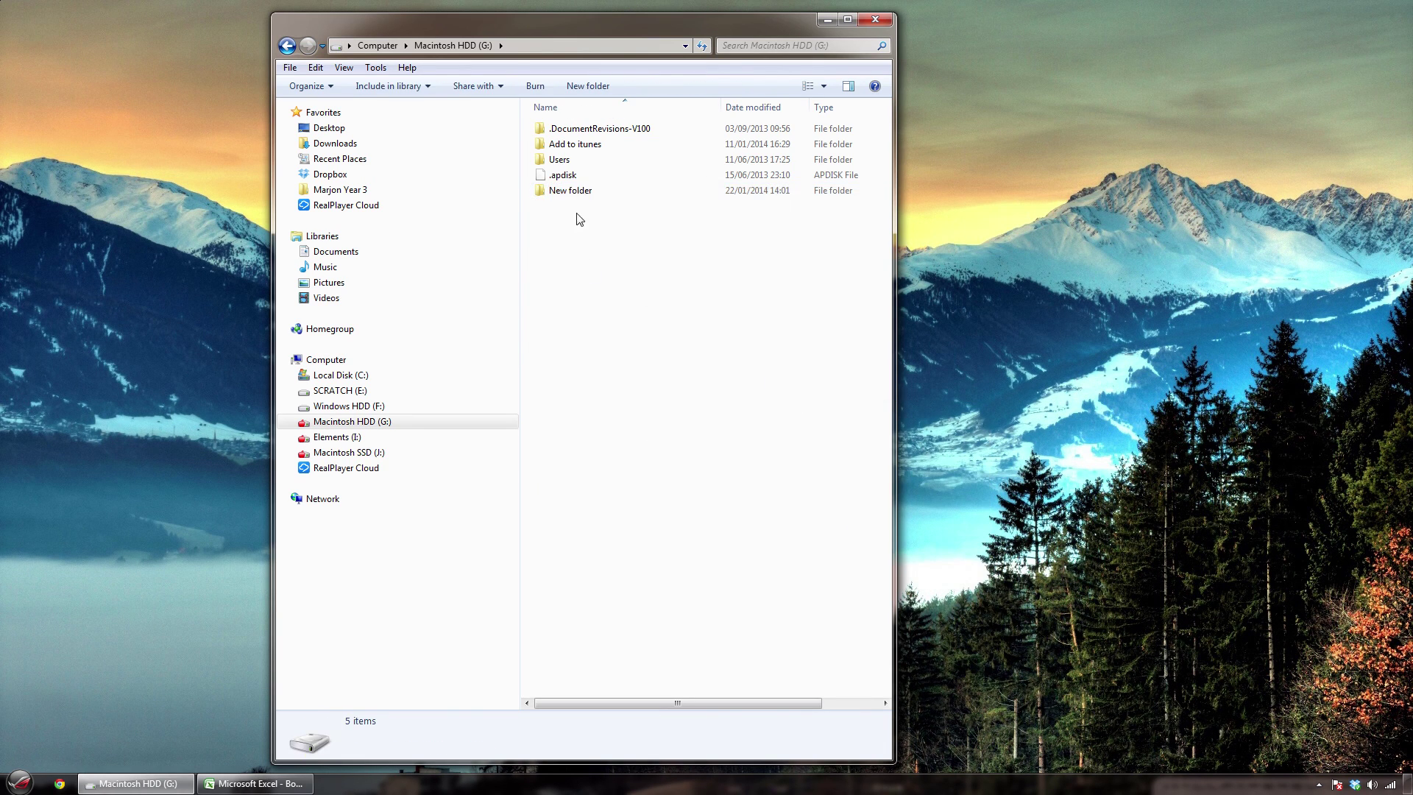
pyautogui.click(577, 193)
pyautogui.rightClick(576, 192)
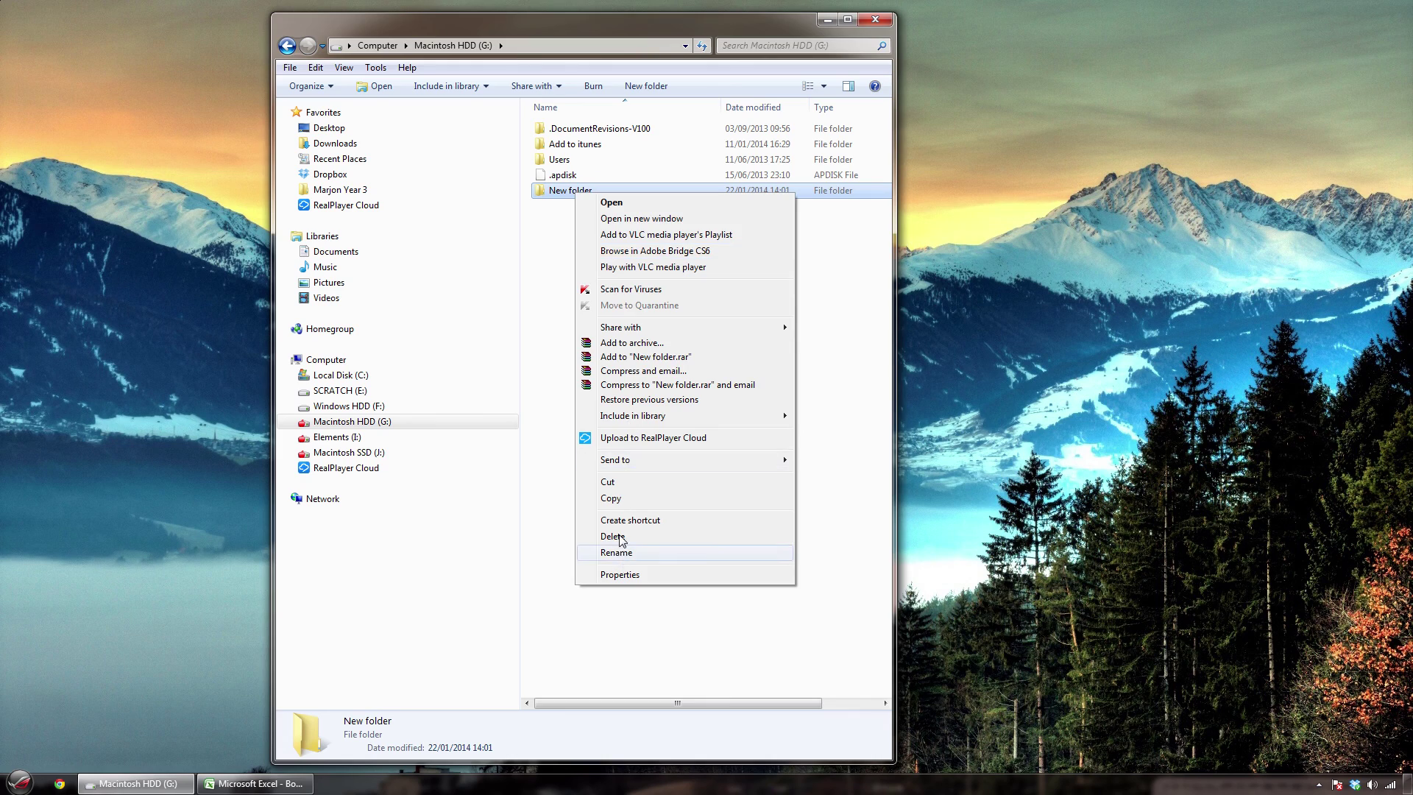